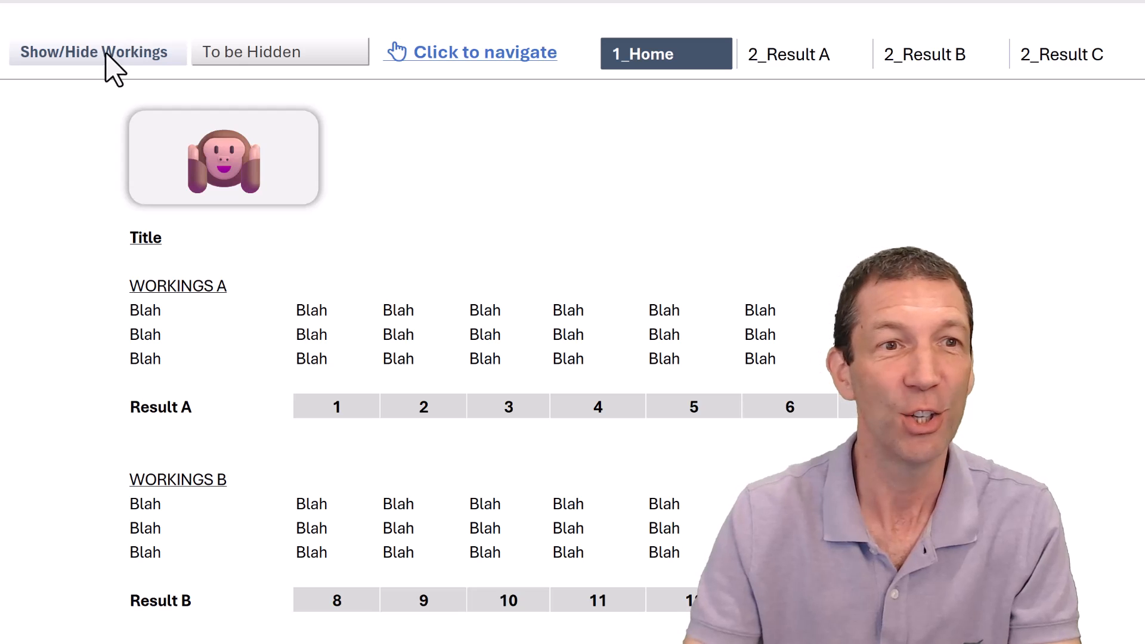
Hide and show the workings rows twice with the Show/Hide Workings slicer.
click(105, 52)
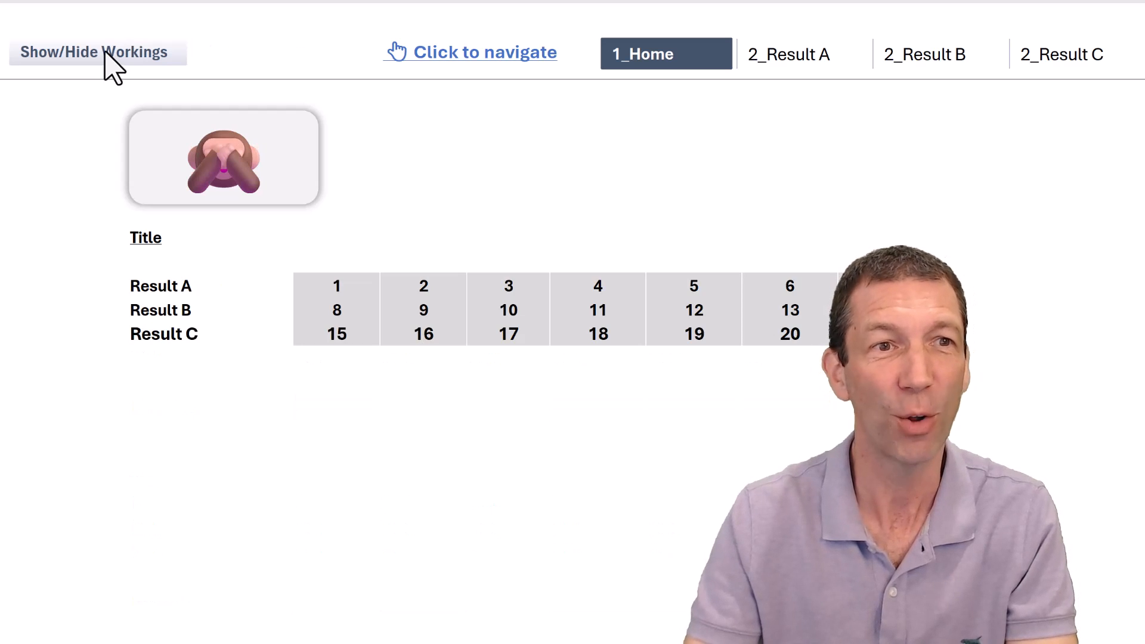
click(105, 52)
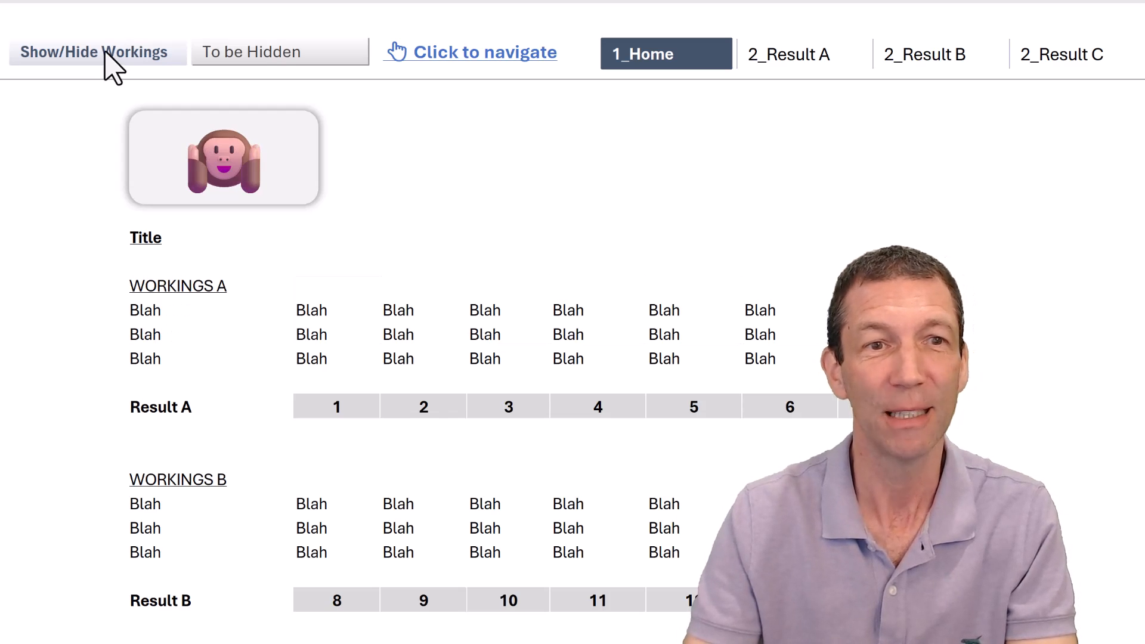
click(105, 52)
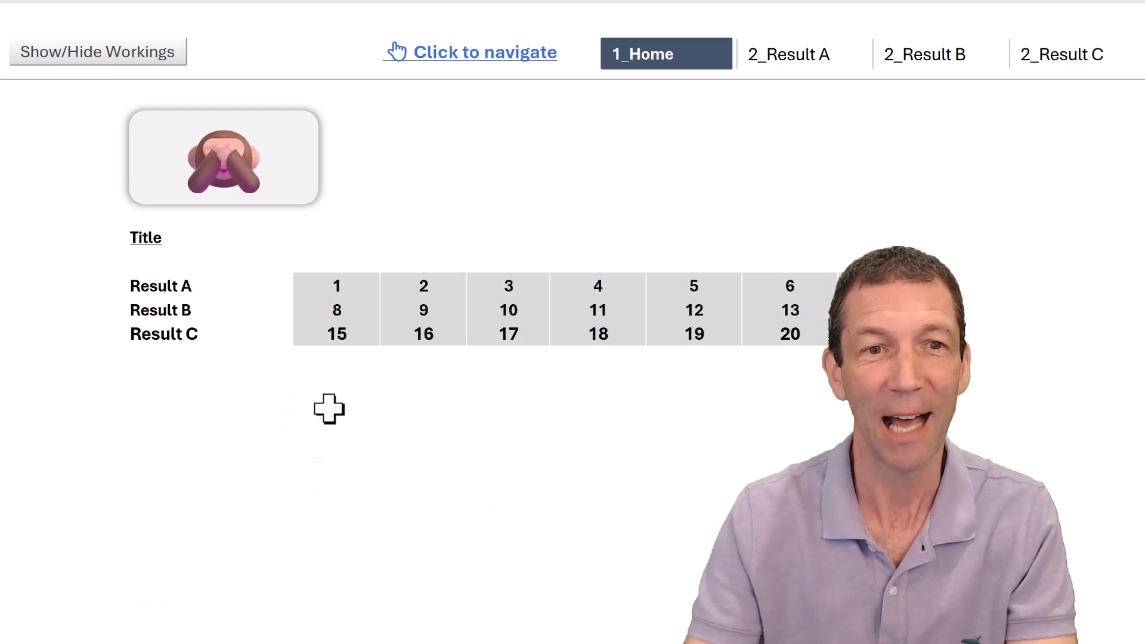
click(106, 54)
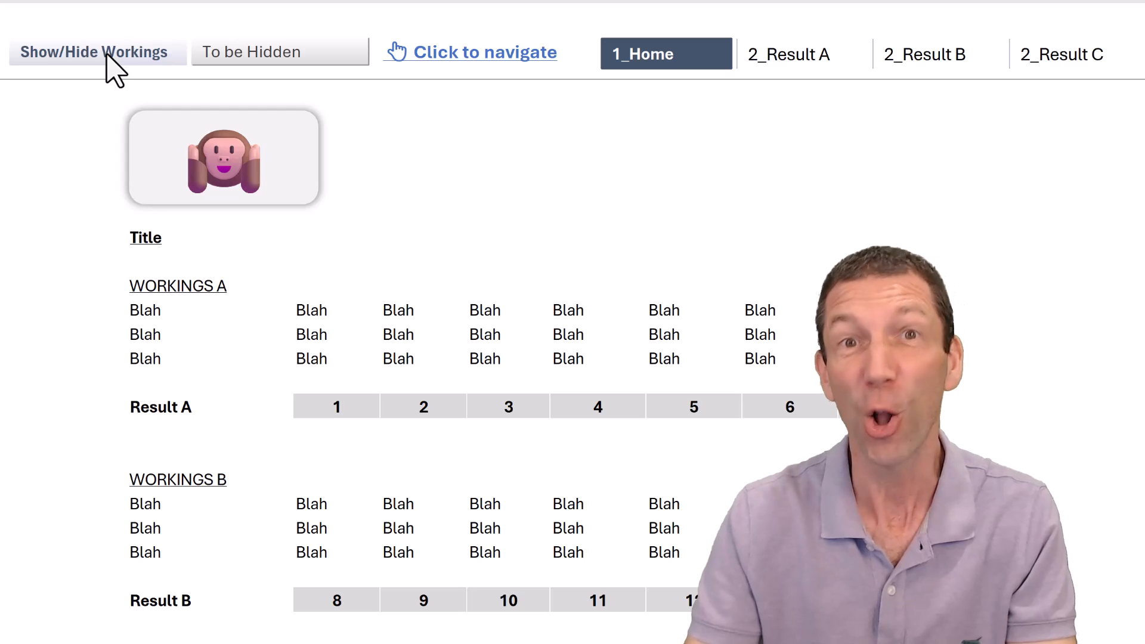
Choose 2_Result C in the location slicer and jump to that section with the navigation link.
click(1073, 60)
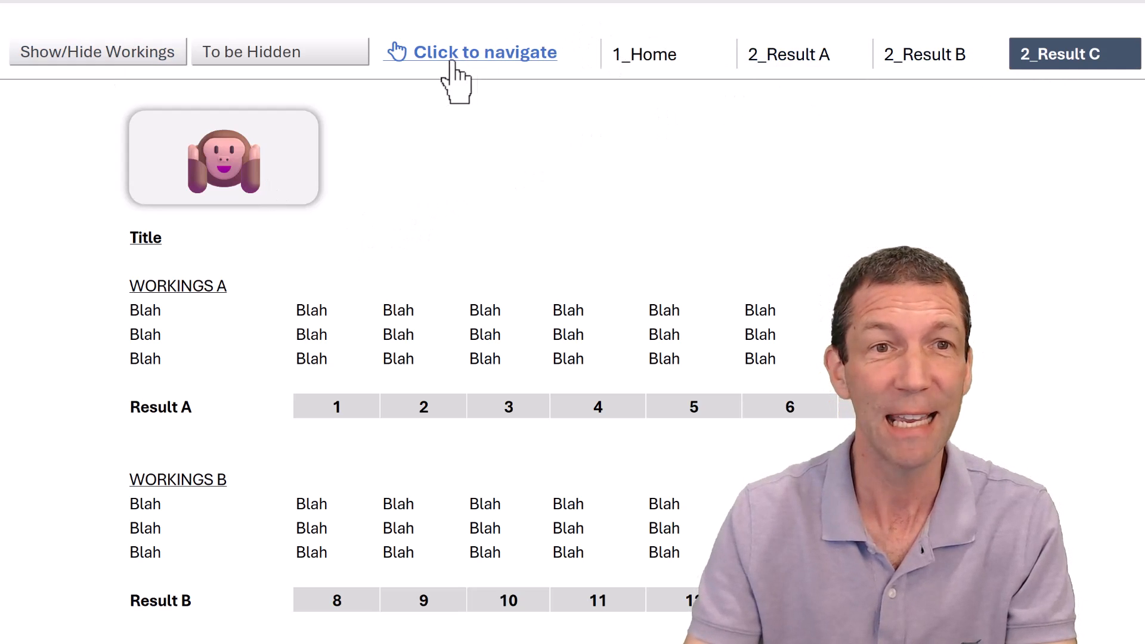
click(415, 54)
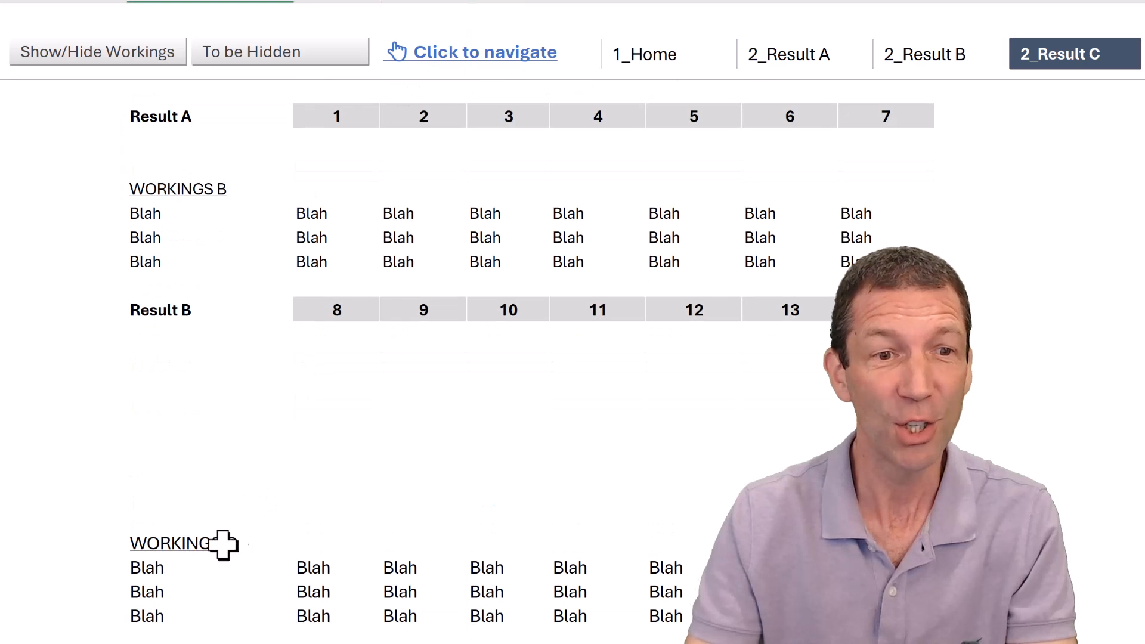
scroll(230, 561, down, 1)
scroll(219, 583, down, 1)
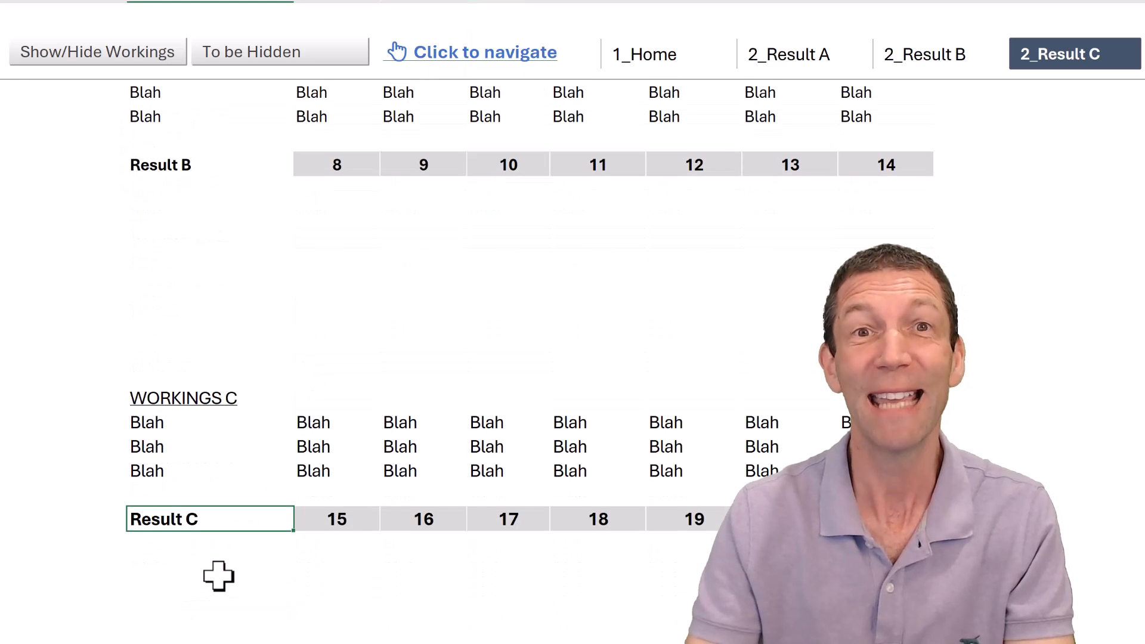
Jump back to the 1_Home location with the navigation link and toggle the workings rows.
click(647, 63)
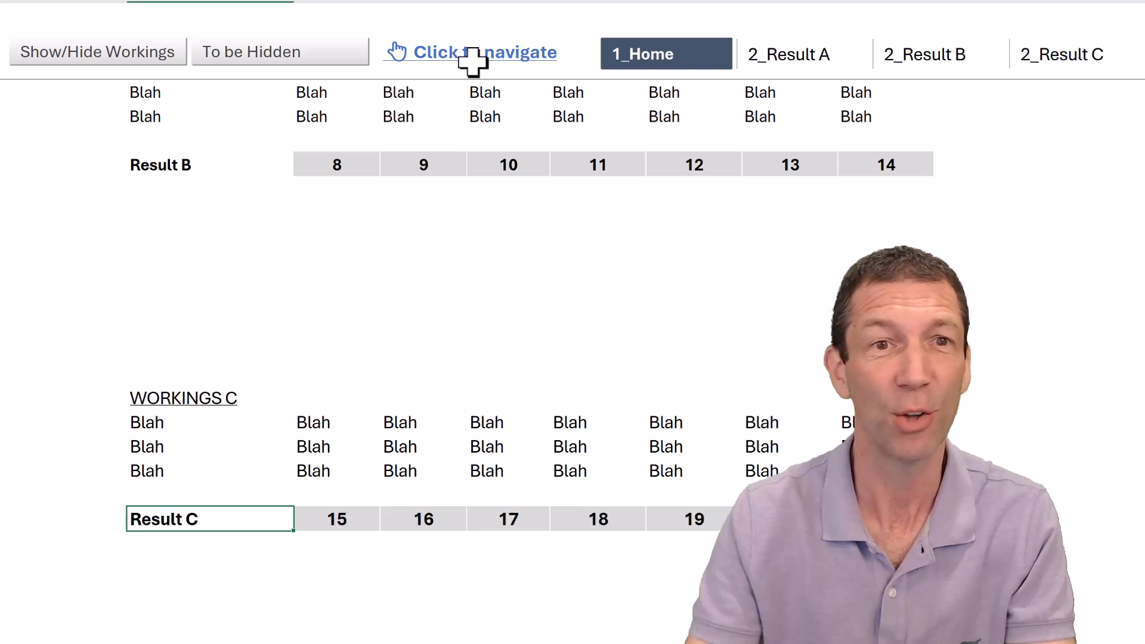
click(418, 58)
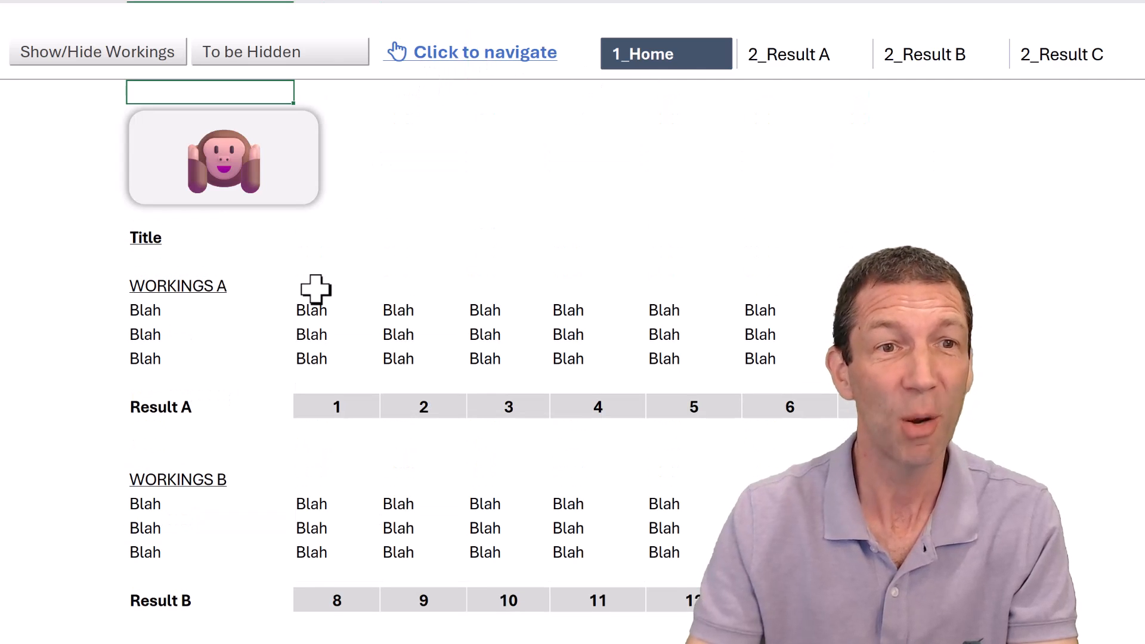
click(111, 55)
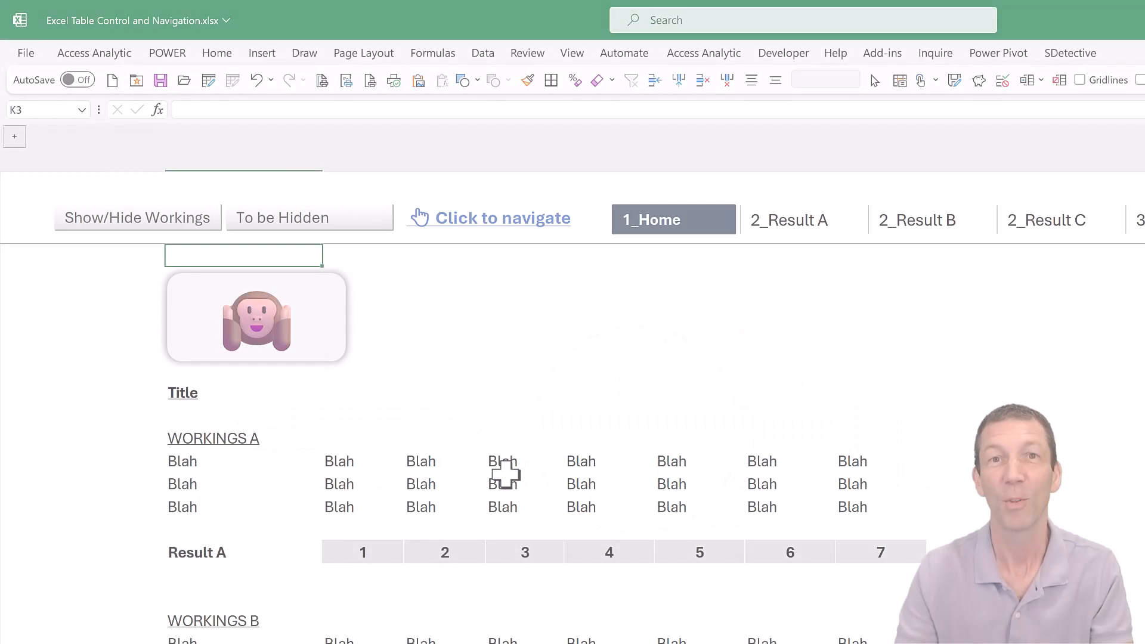
Expand the grouped columns holding the tblControl table and inspect its Show Hide column and connected slicer.
click(14, 137)
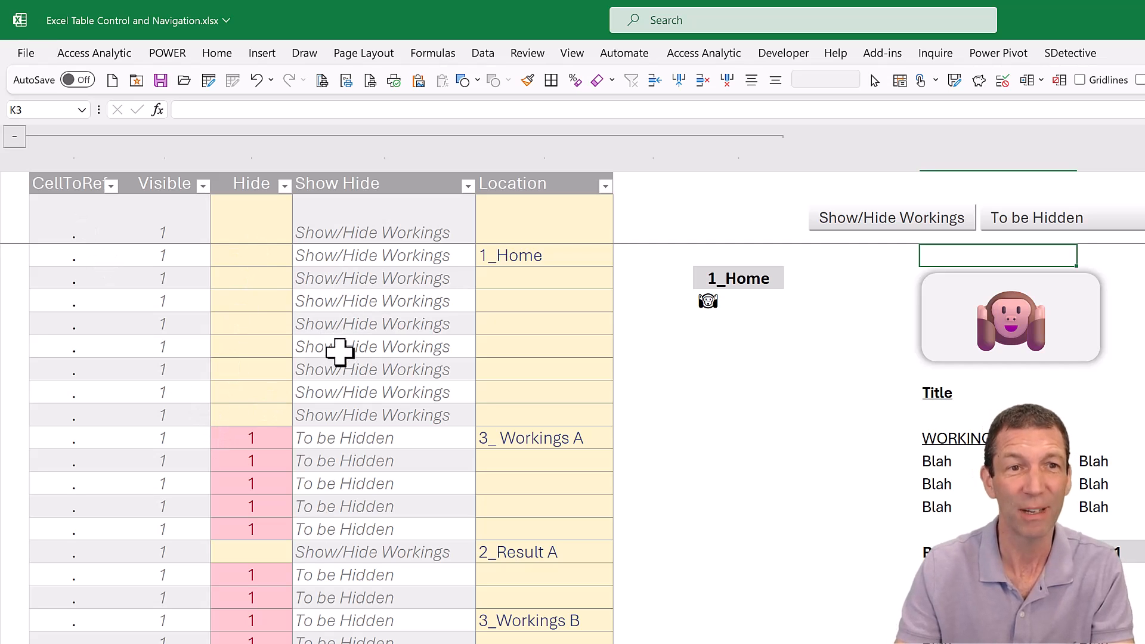
drag(378, 275, 383, 541)
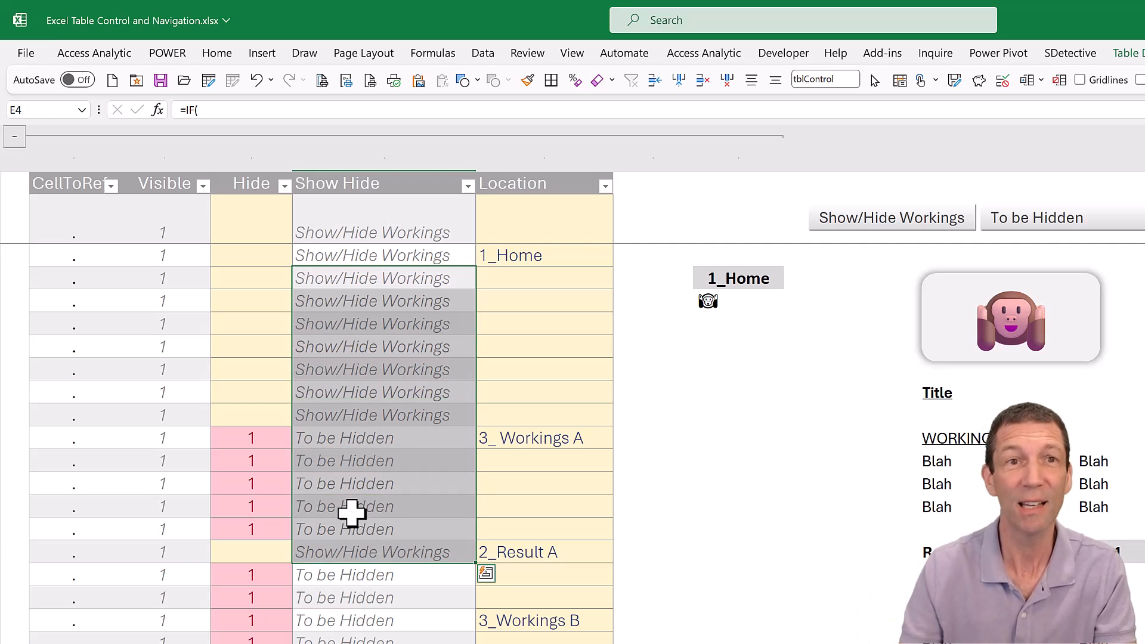
click(1137, 54)
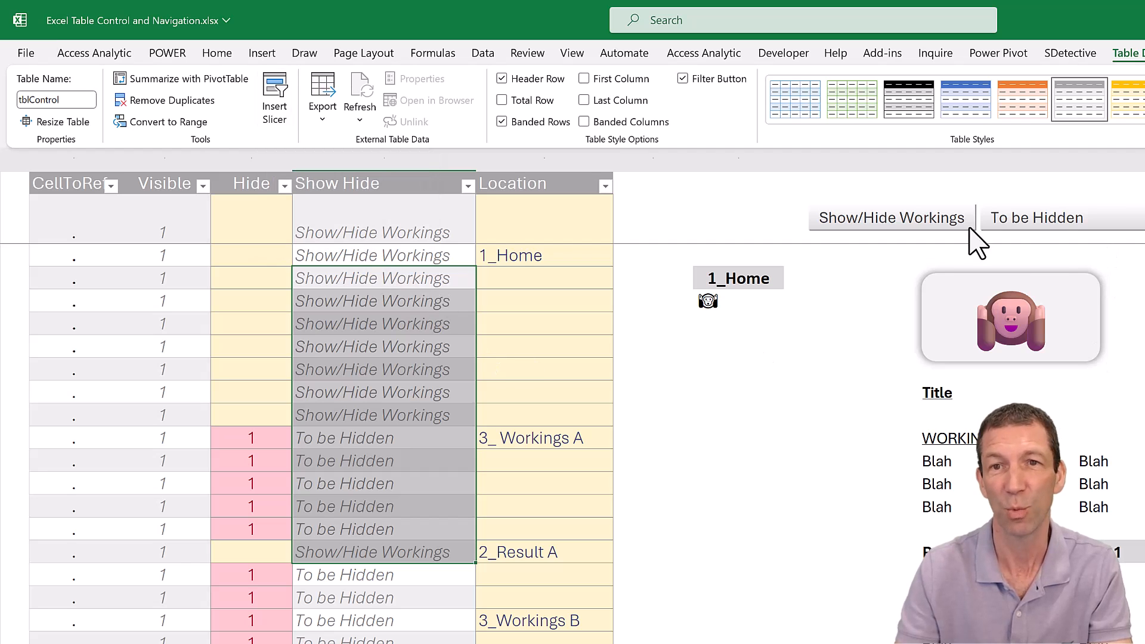
click(1028, 220)
click(1017, 199)
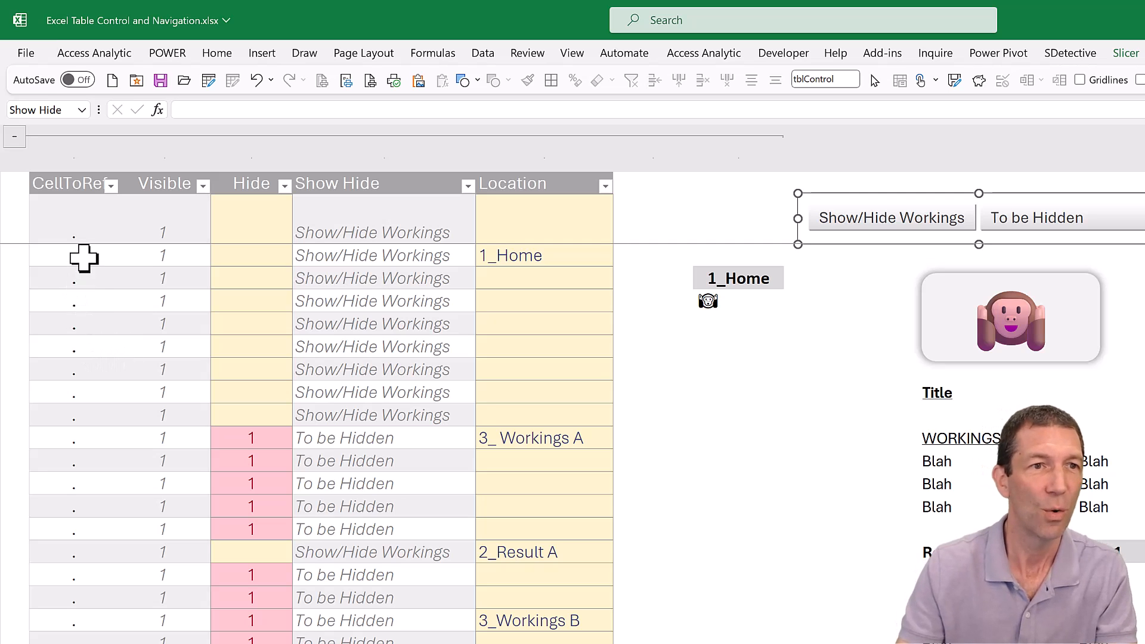
Open the AGGREGATE formula in the Visible column of the 1_Home row and review the choices for its options argument.
click(167, 254)
key(F2)
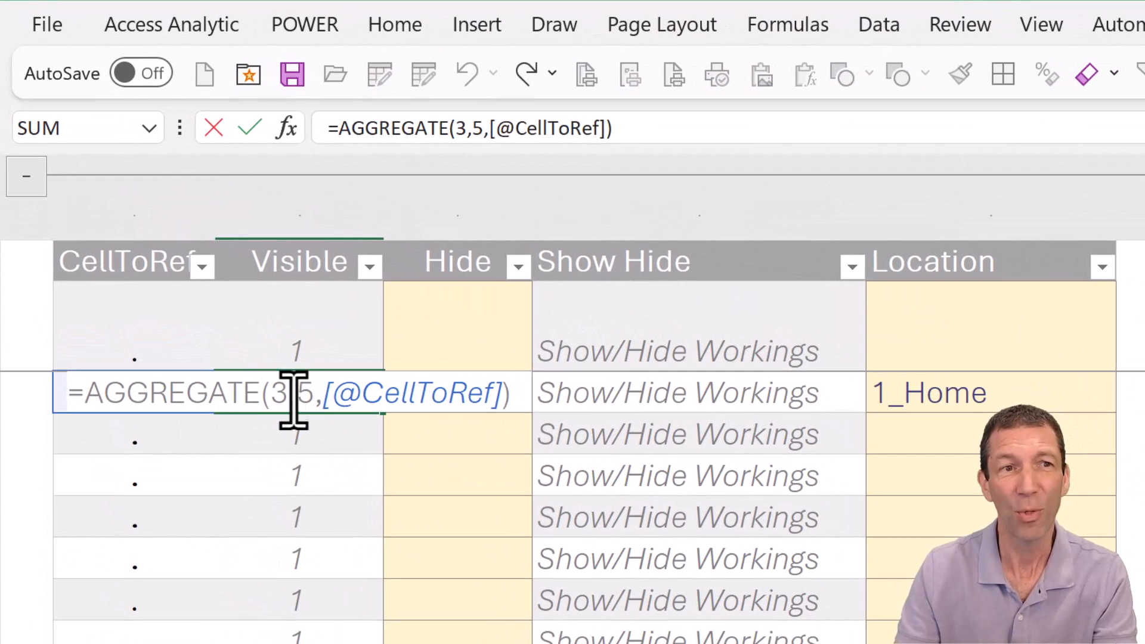
click(288, 395)
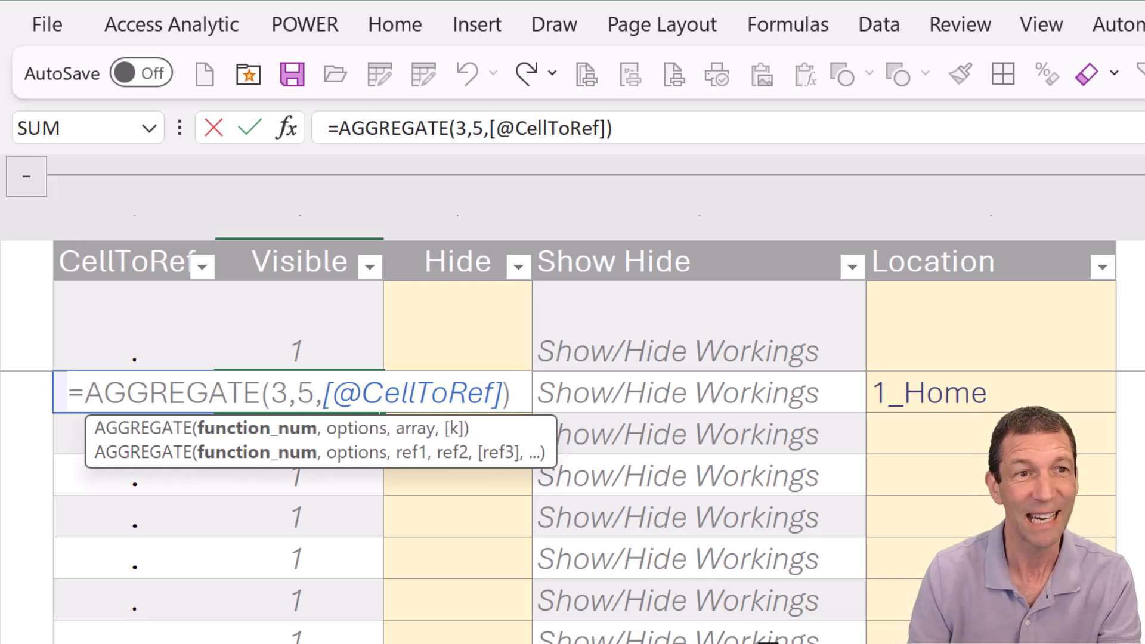
key(Right)
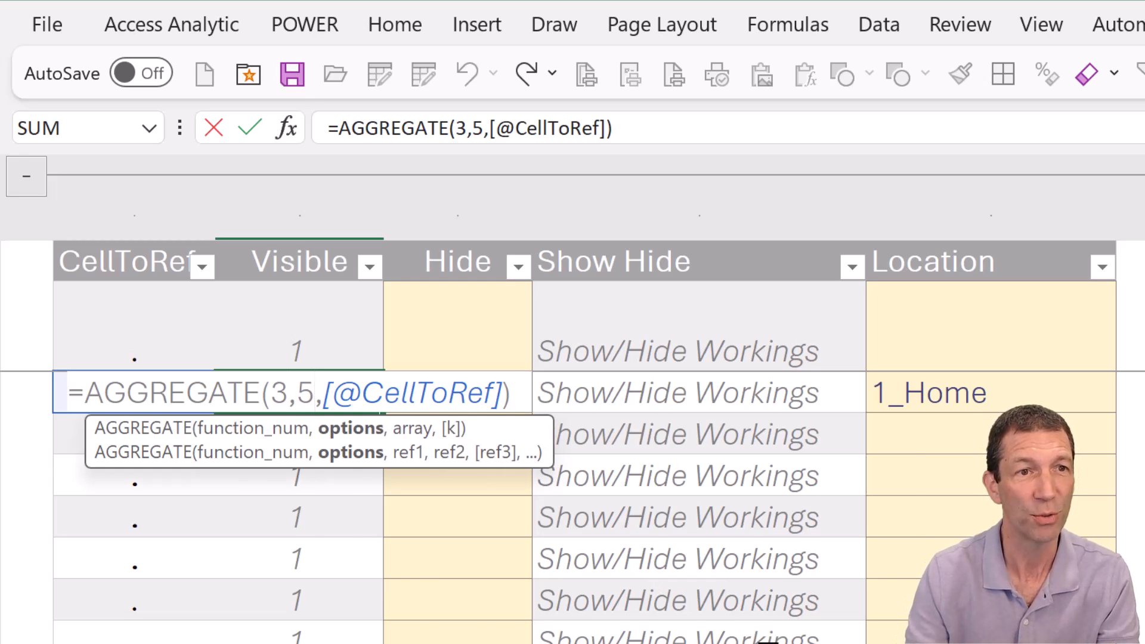
key(Delete)
text(4)
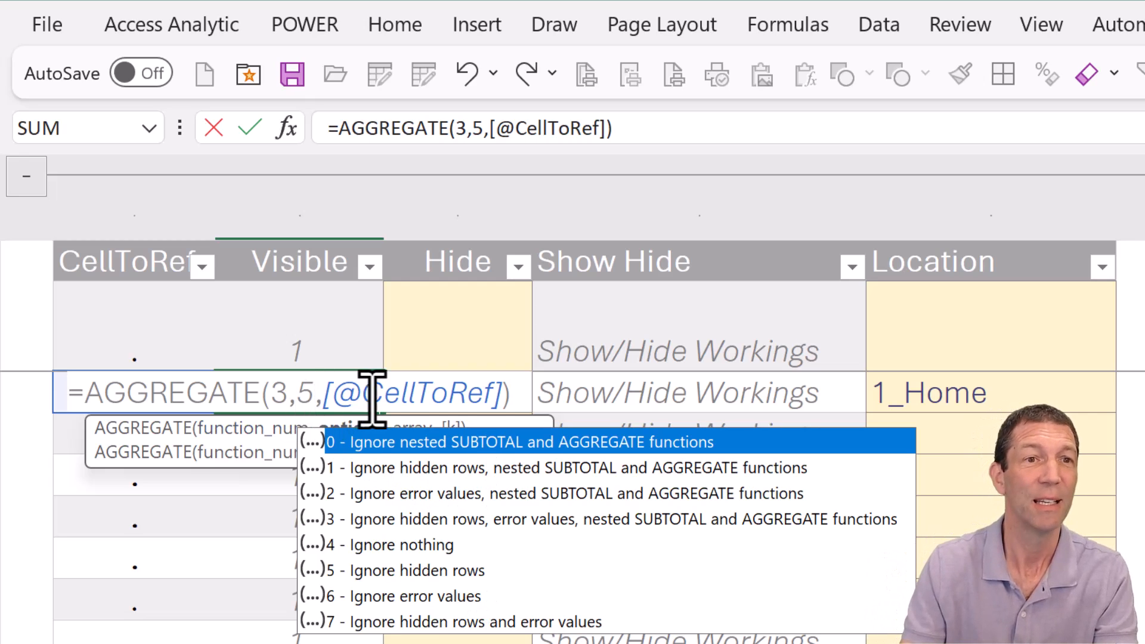
Review the function number choices of the AGGREGATE formula, restore function number 3 and leave the cell without saving.
click(281, 381)
key(BackSpace)
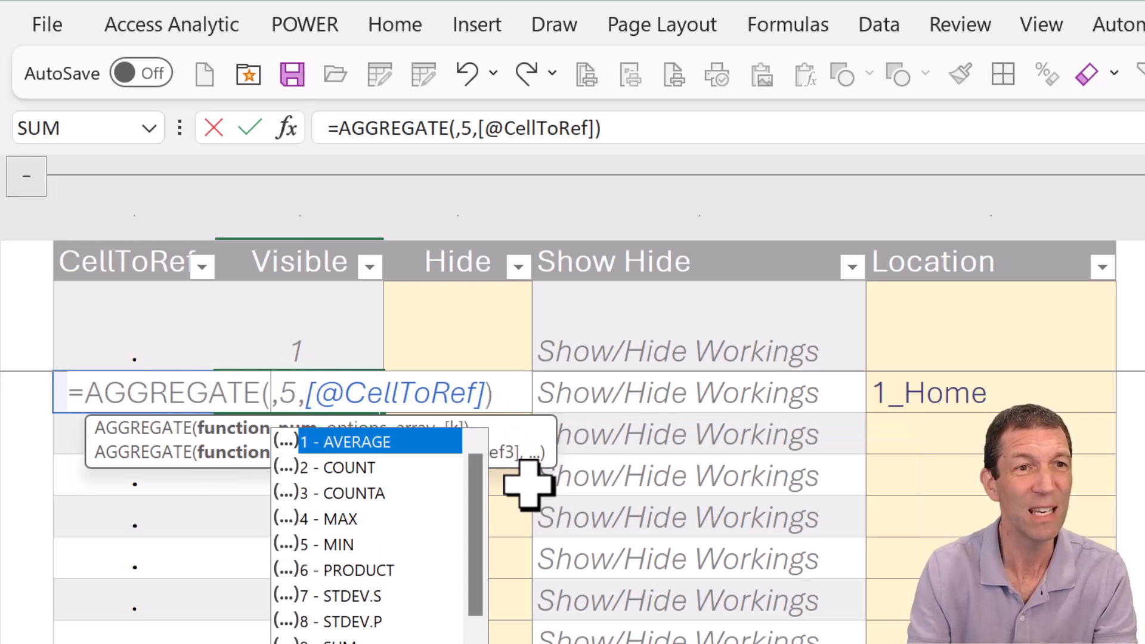
text(3)
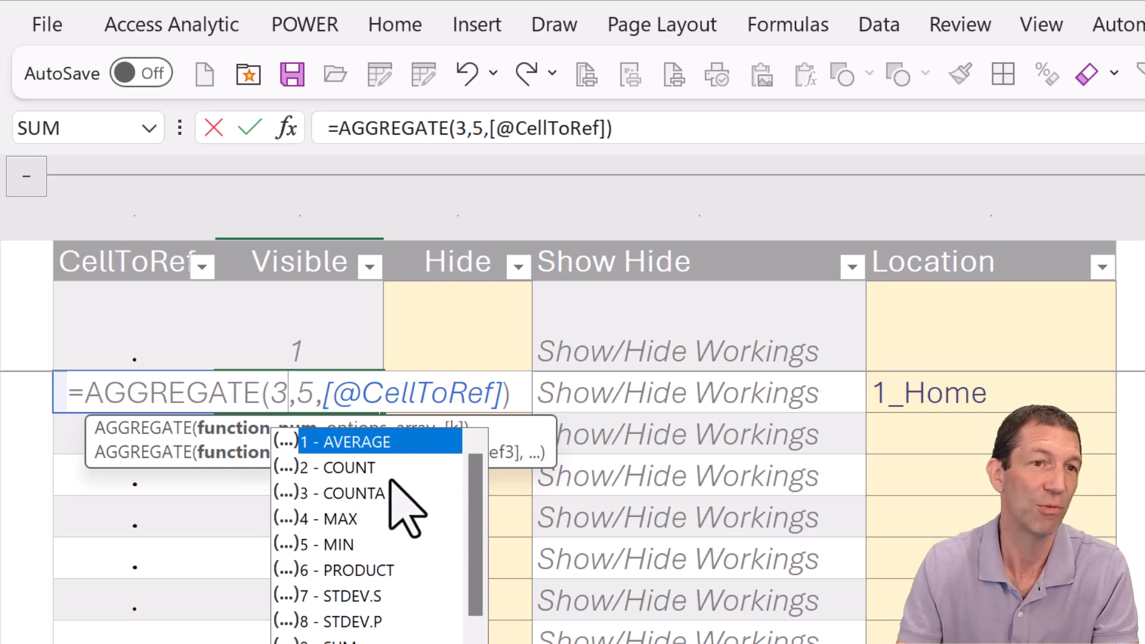
key(Escape)
key(Escape)
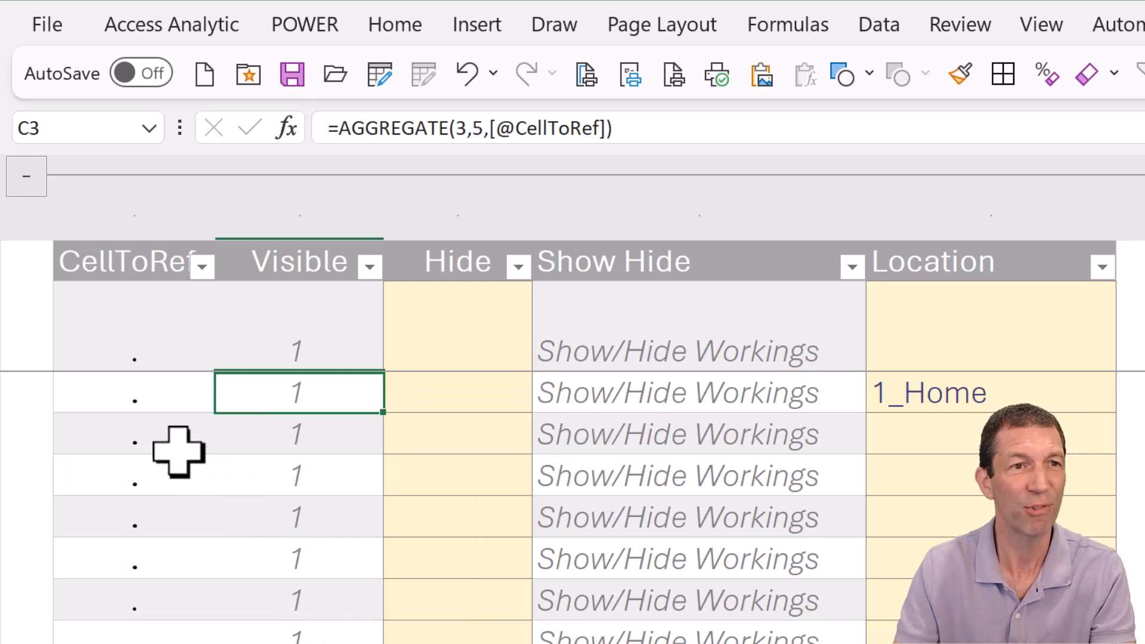
Examine the CellToRef formula in the 1_Home row and how the Visible formula refers to it.
click(145, 408)
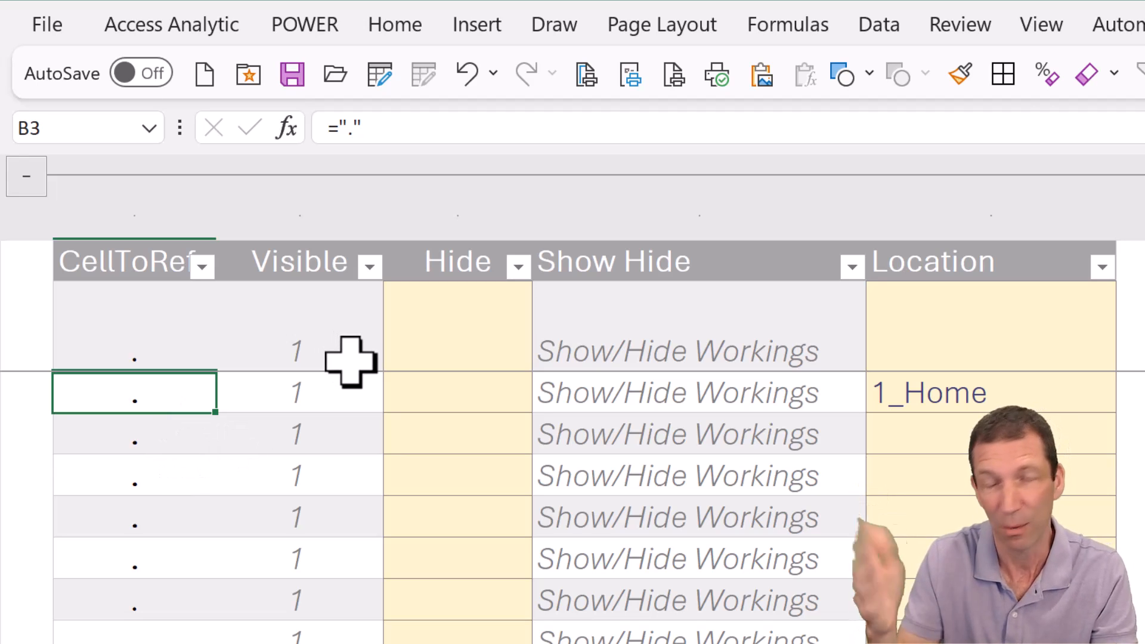
click(334, 390)
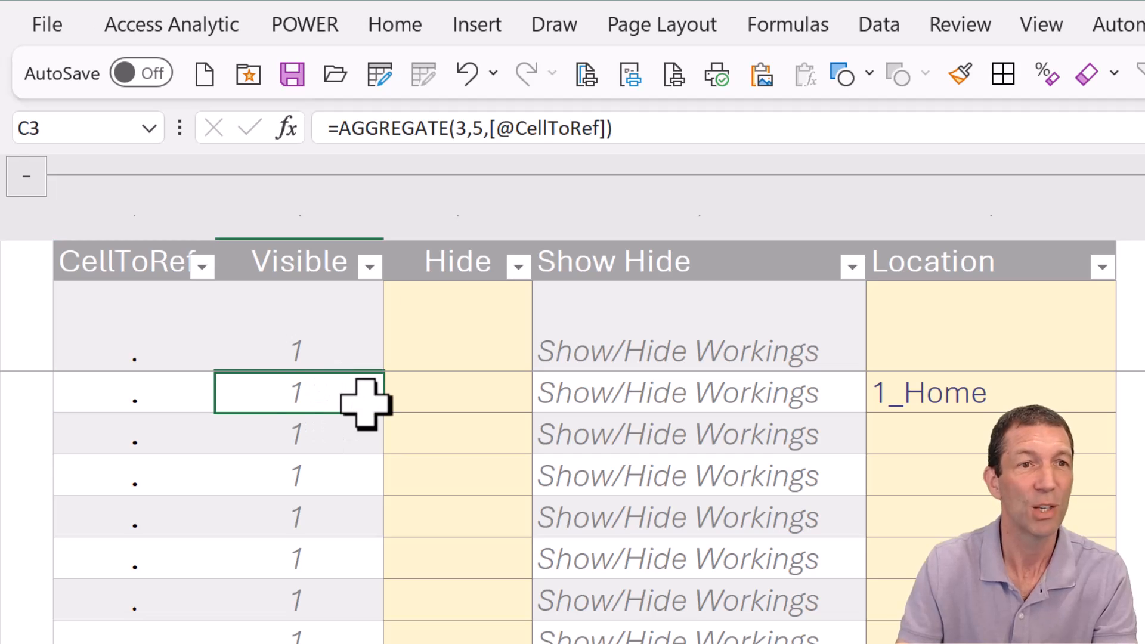
double_click(305, 398)
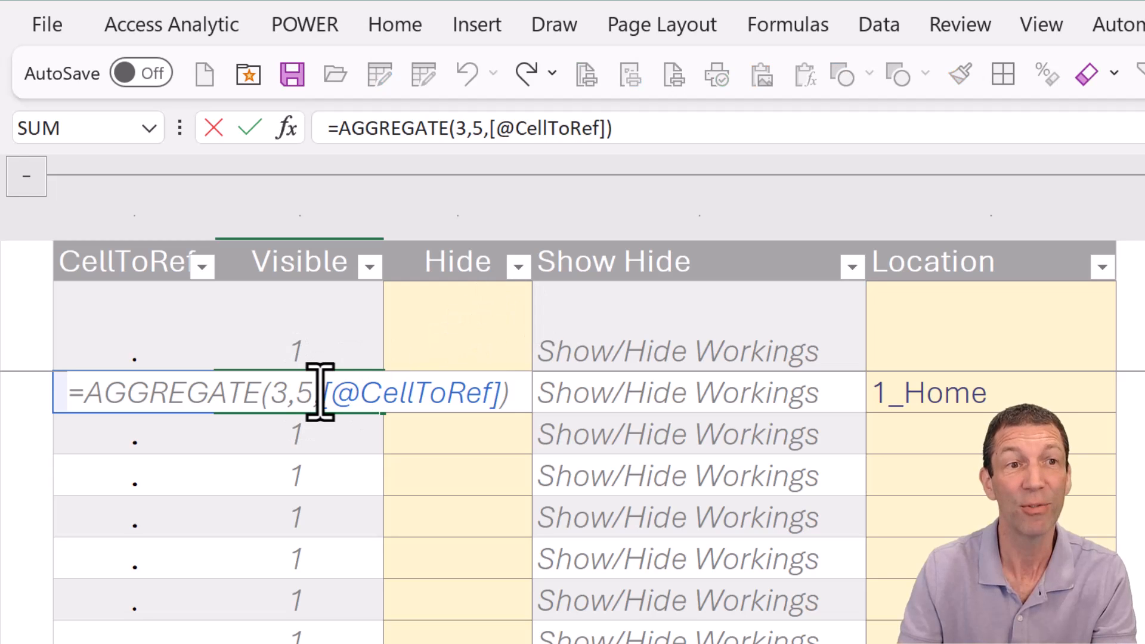
key(Escape)
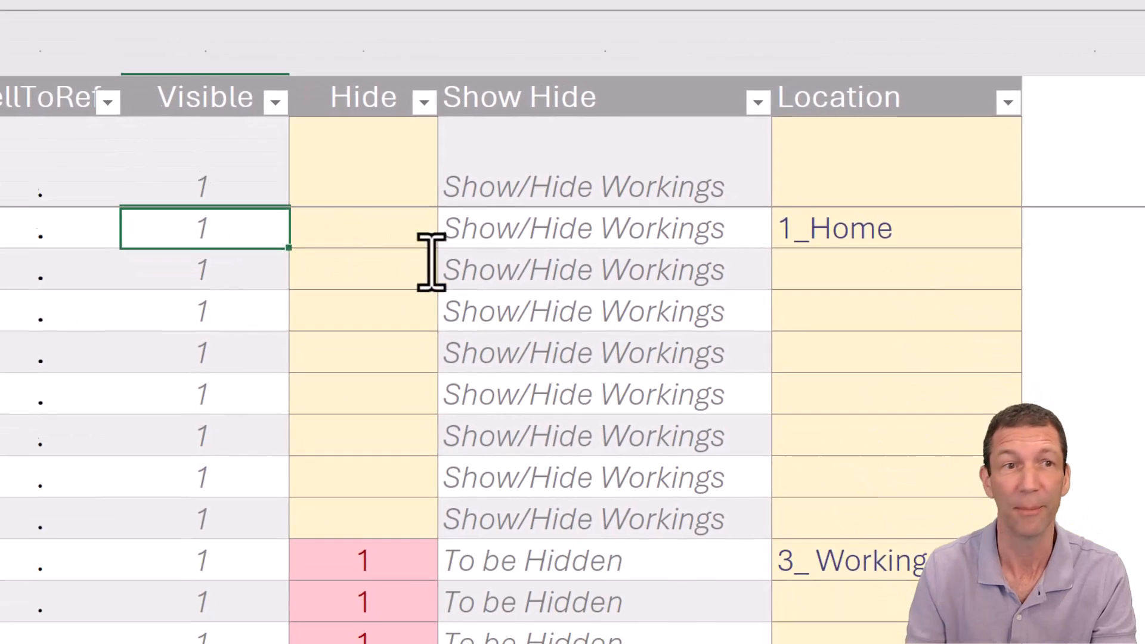
Examine the IF formula in the Show Hide column and test it by hiding and showing the workings rows.
double_click(613, 436)
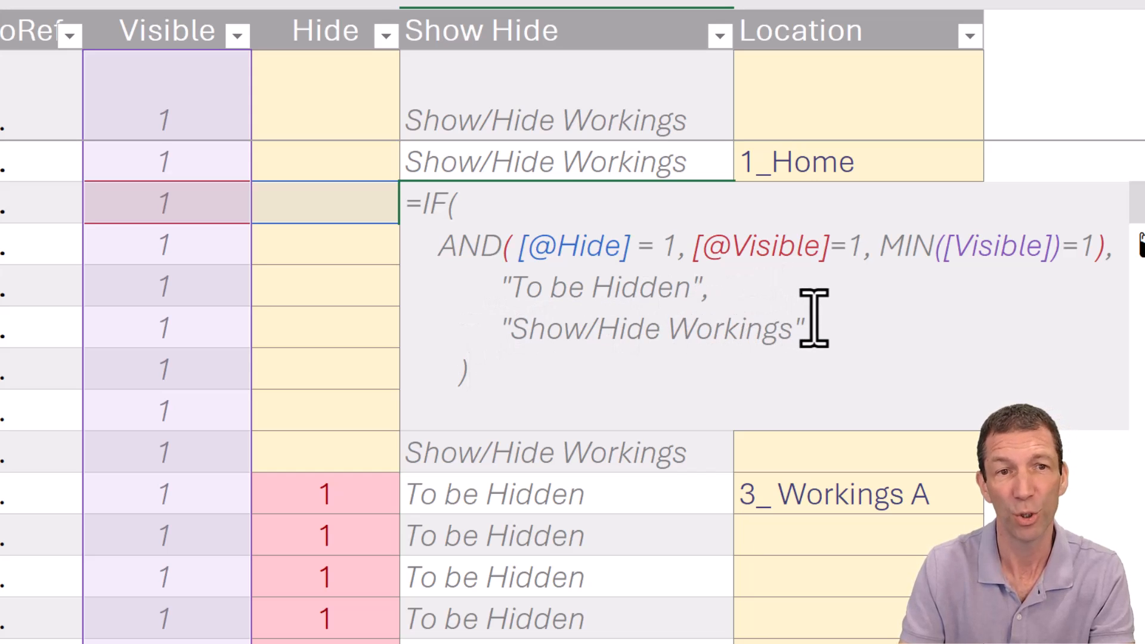
key(ctrl+Return)
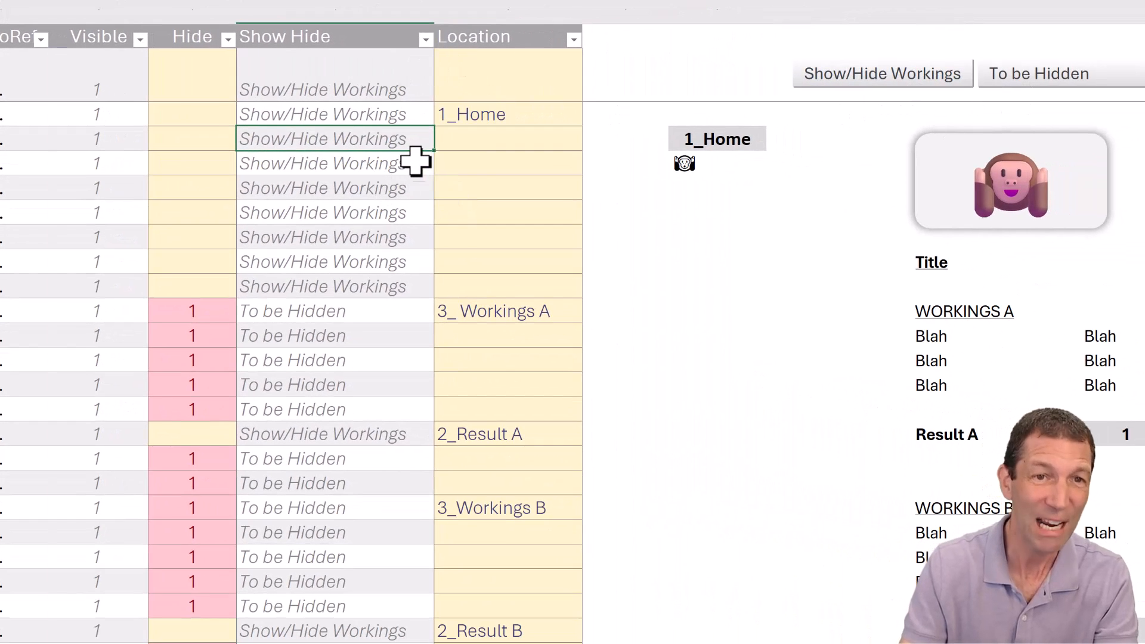
key(F2)
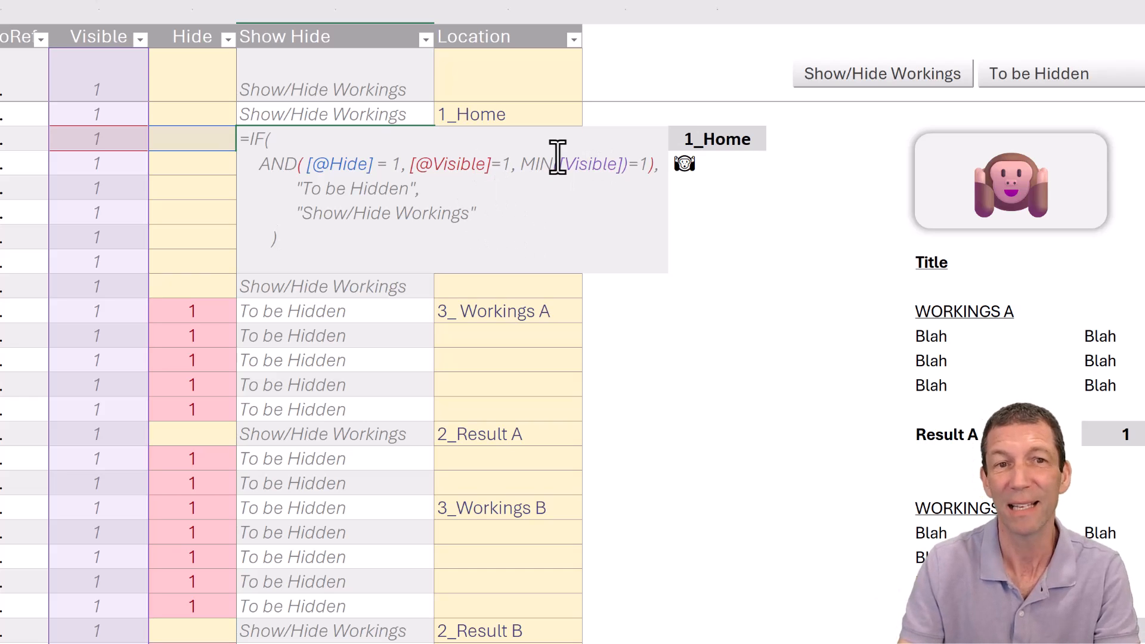
key(ctrl+Return)
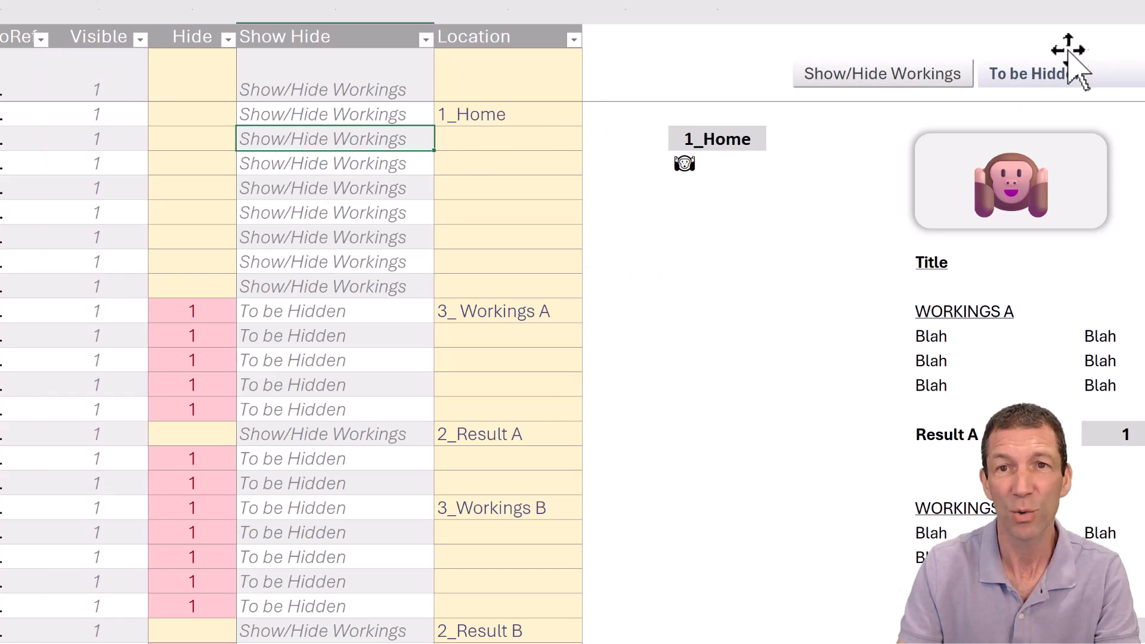
click(897, 76)
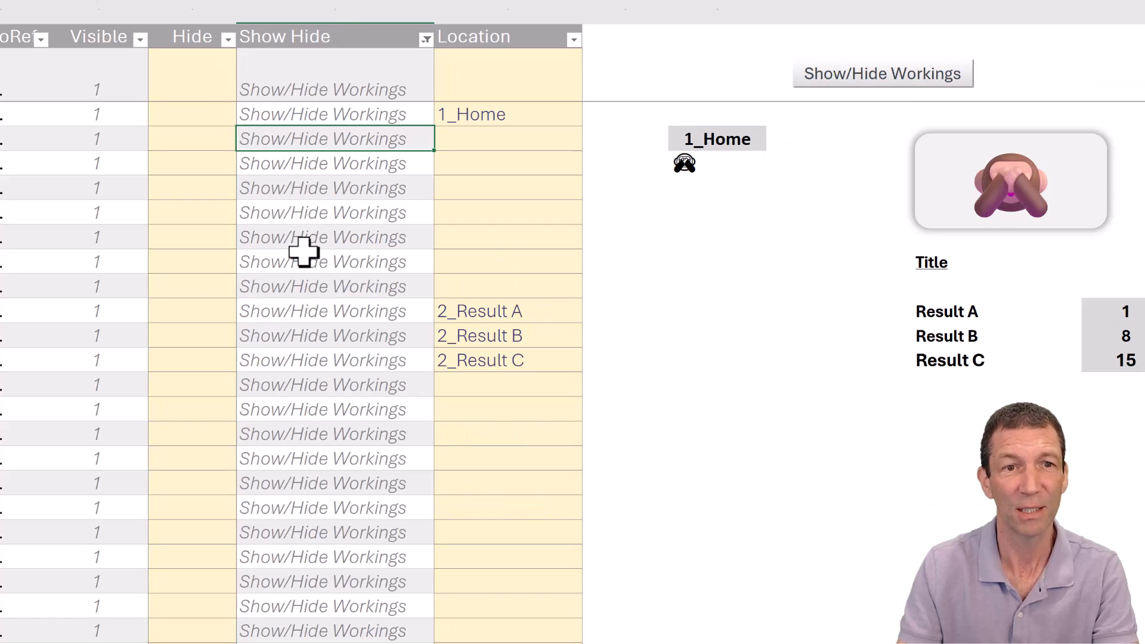
click(880, 76)
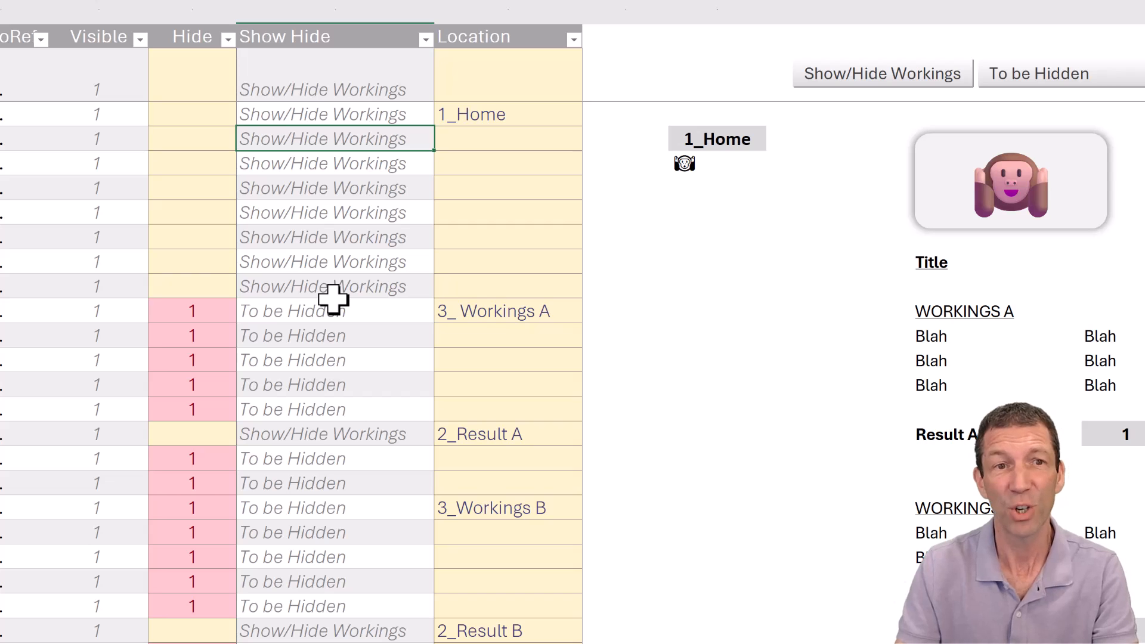
Select the Show Hide slicer and look at the options for modifying its applied slicer style.
click(994, 71)
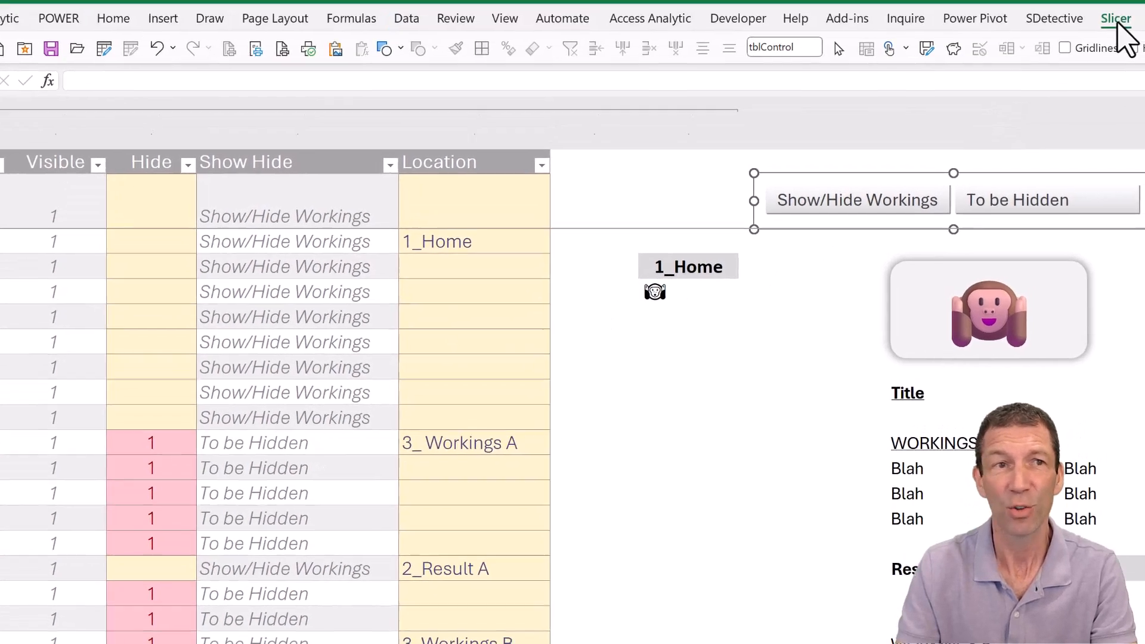
click(1112, 41)
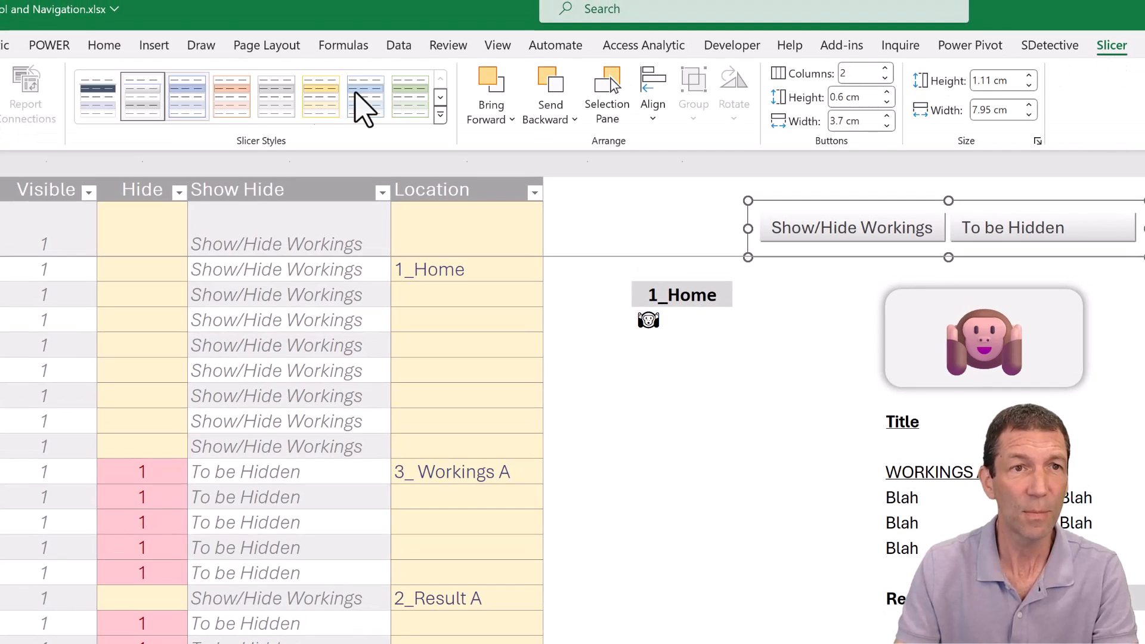
right_click(146, 102)
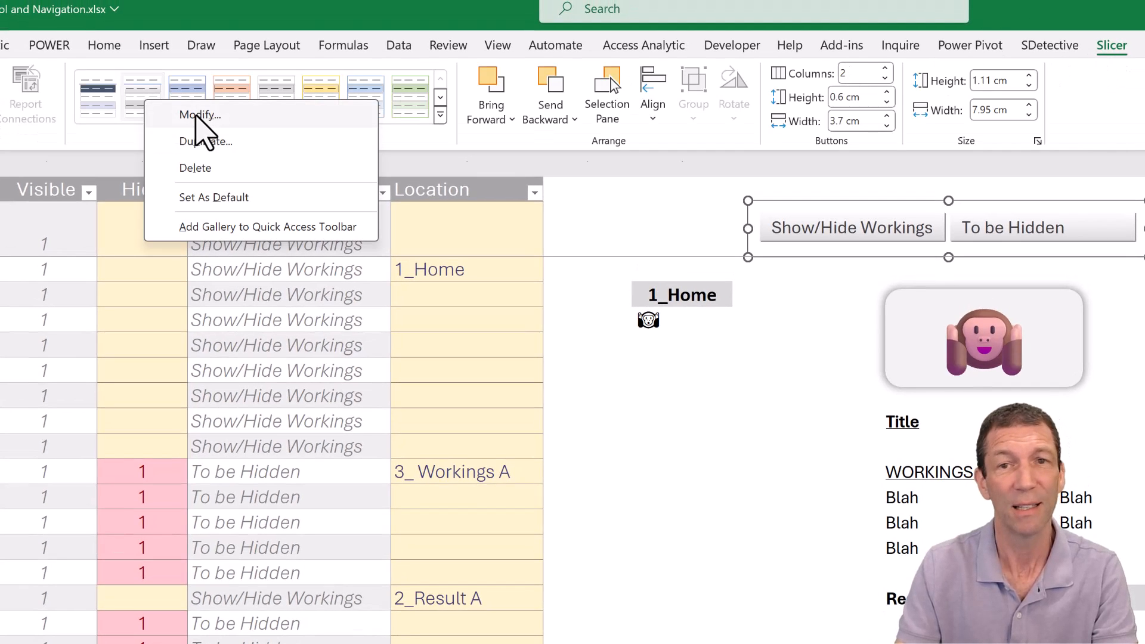
key(Escape)
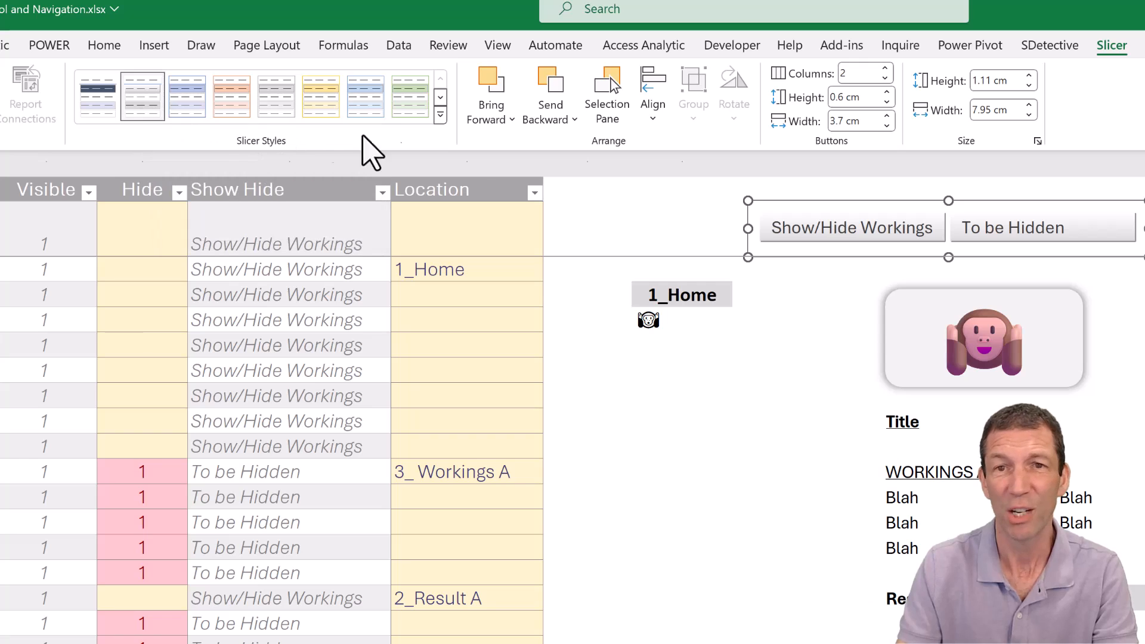
Deselect the Show Hide slicer and test it by hiding and showing the workings rows again.
click(876, 198)
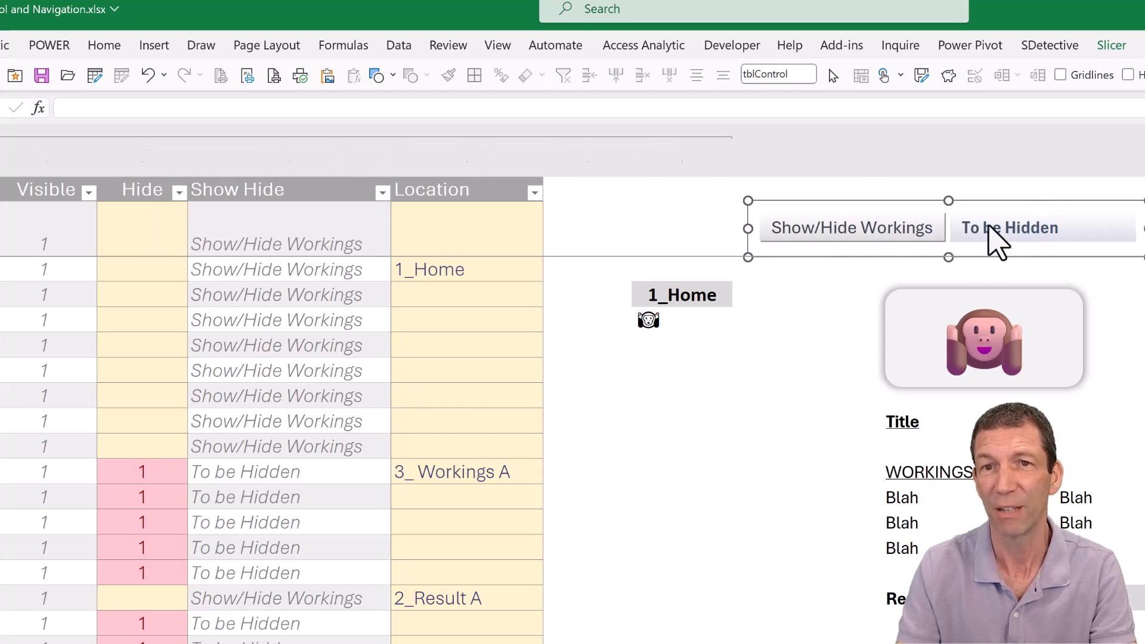
click(1110, 47)
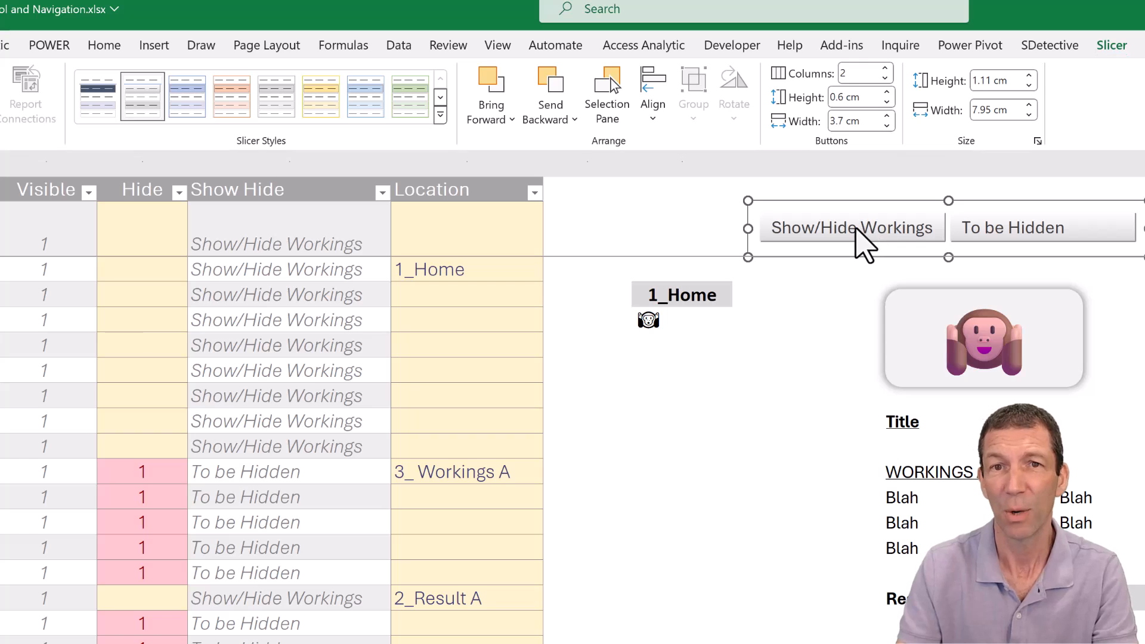
click(835, 238)
click(723, 215)
click(823, 238)
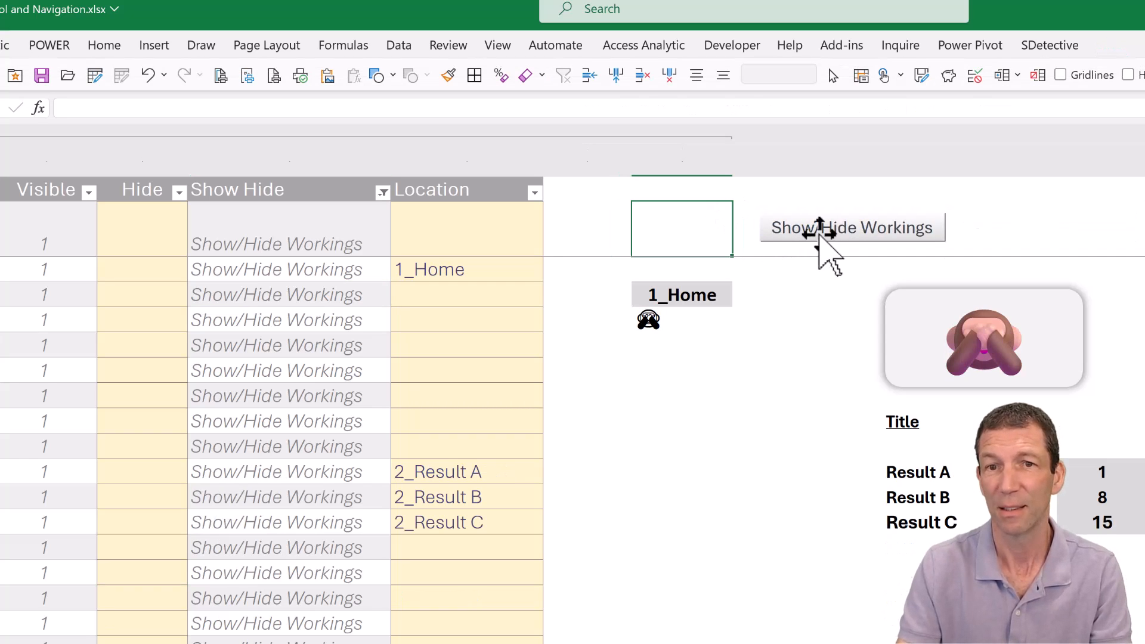
click(889, 231)
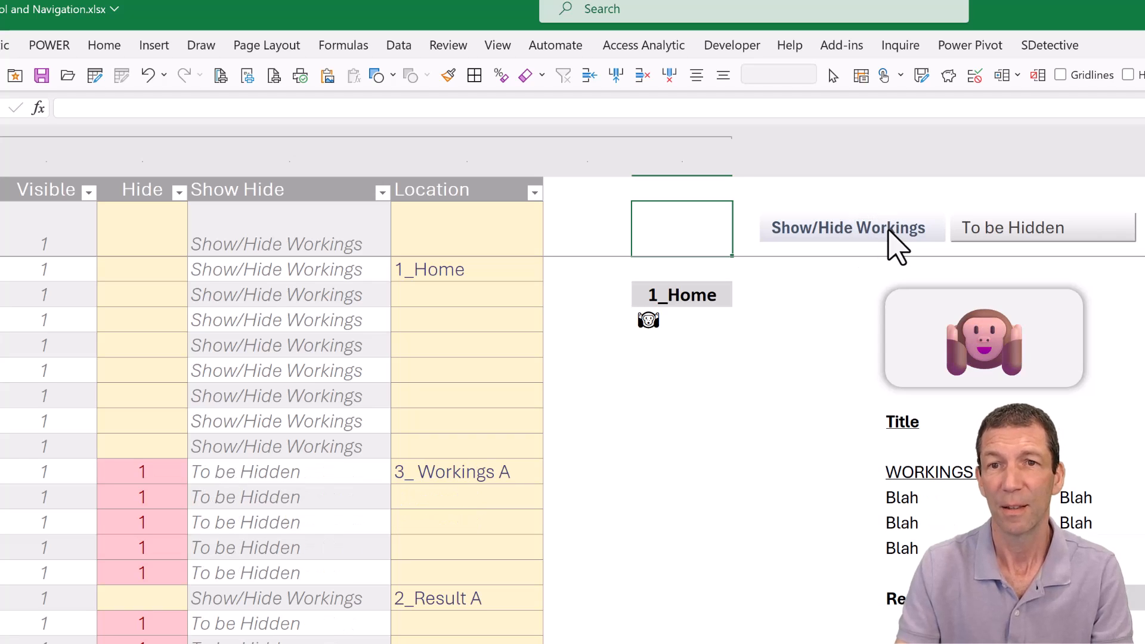
Examine the IF and MIN formula behind the monkey emoji in the cell below 1_Home, leaving it unchanged.
click(707, 326)
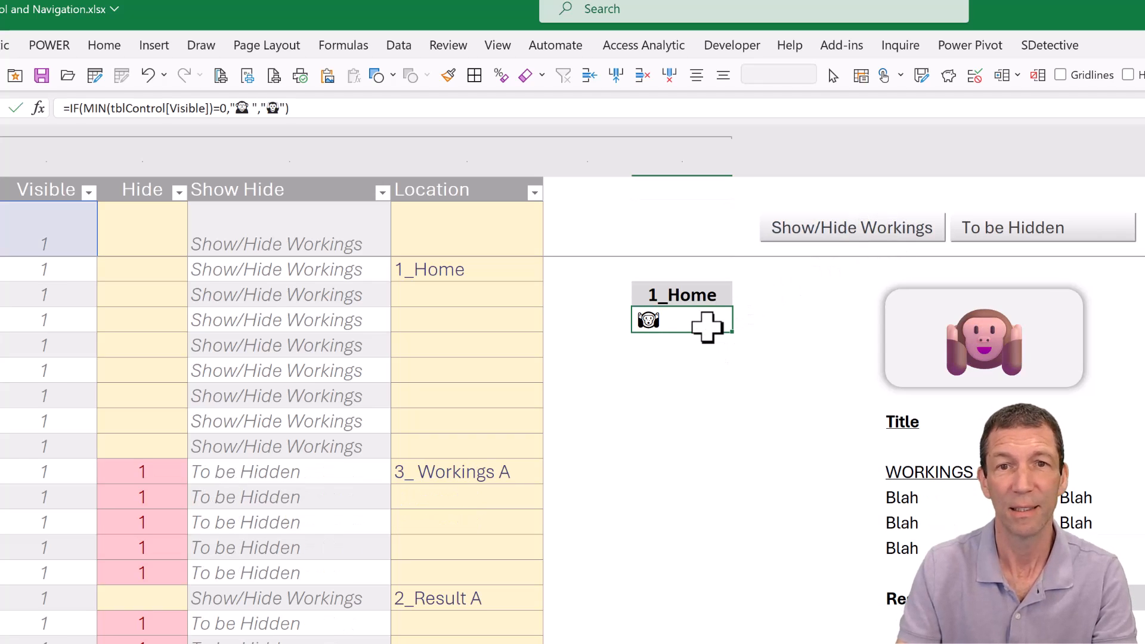
double_click(707, 326)
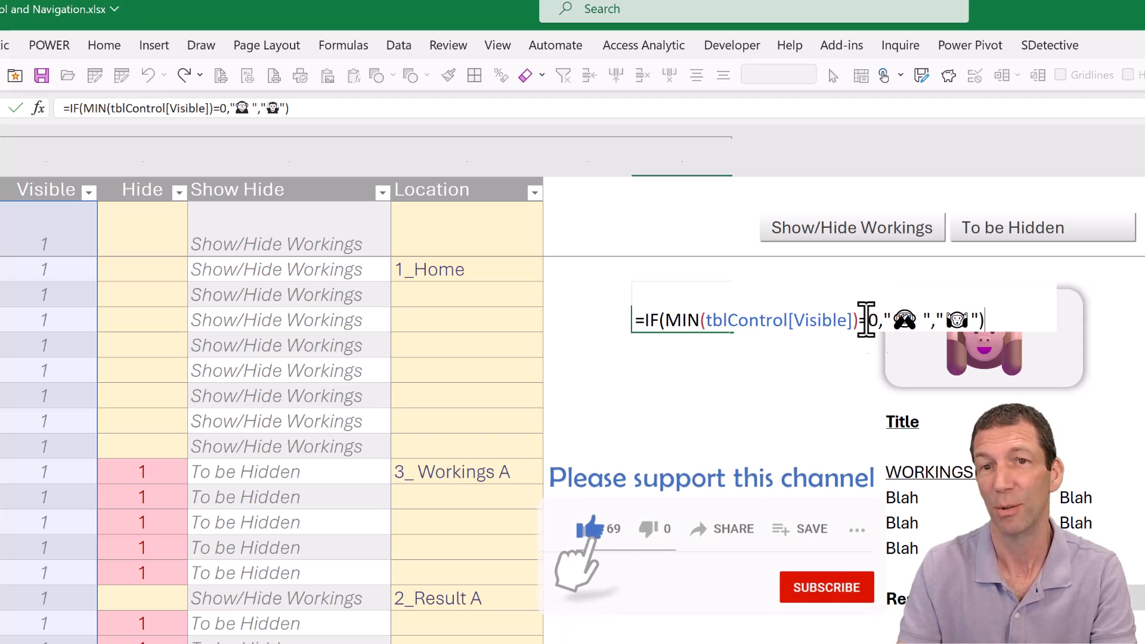
click(920, 332)
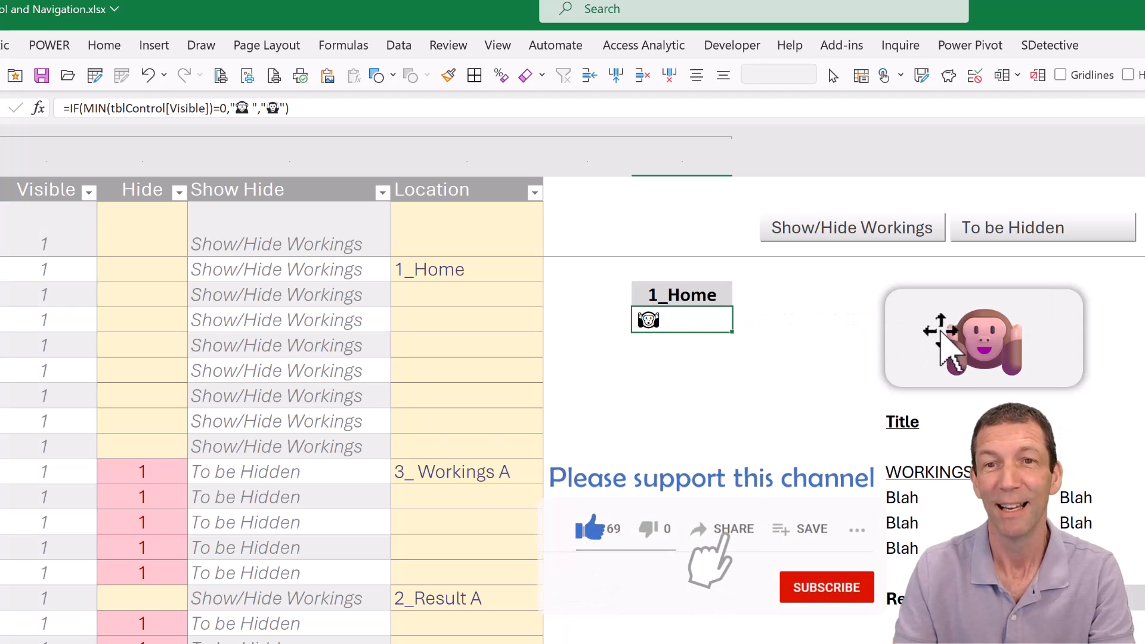
Examine the cell reference that feeds the monkey emoji into the rounded shape and leave it without changes.
click(975, 341)
key(F2)
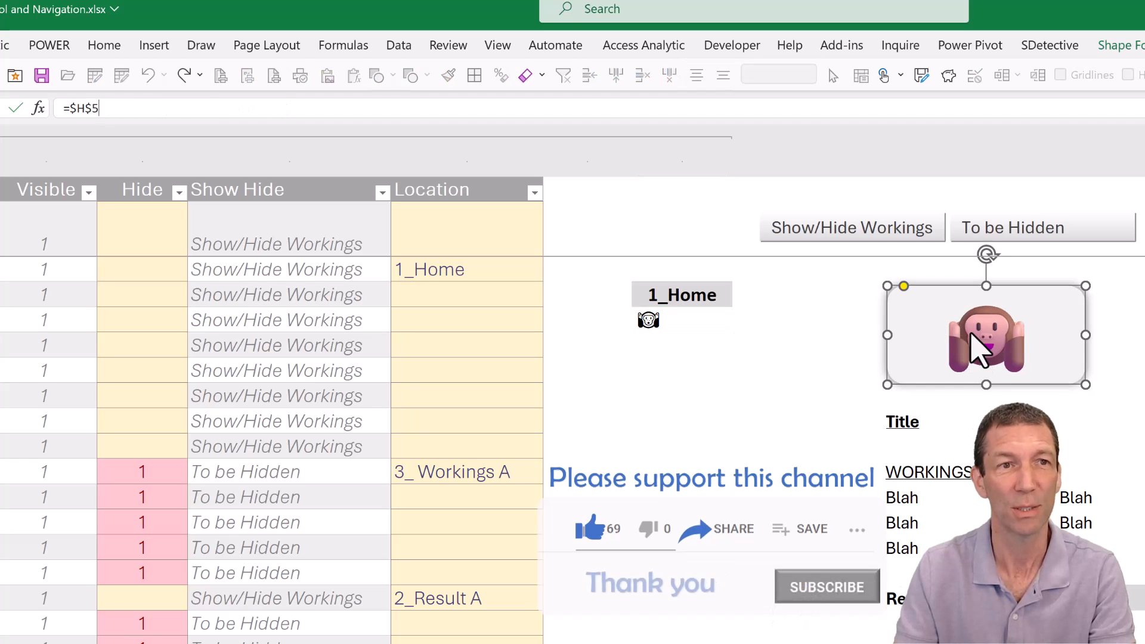
key(Escape)
click(1142, 348)
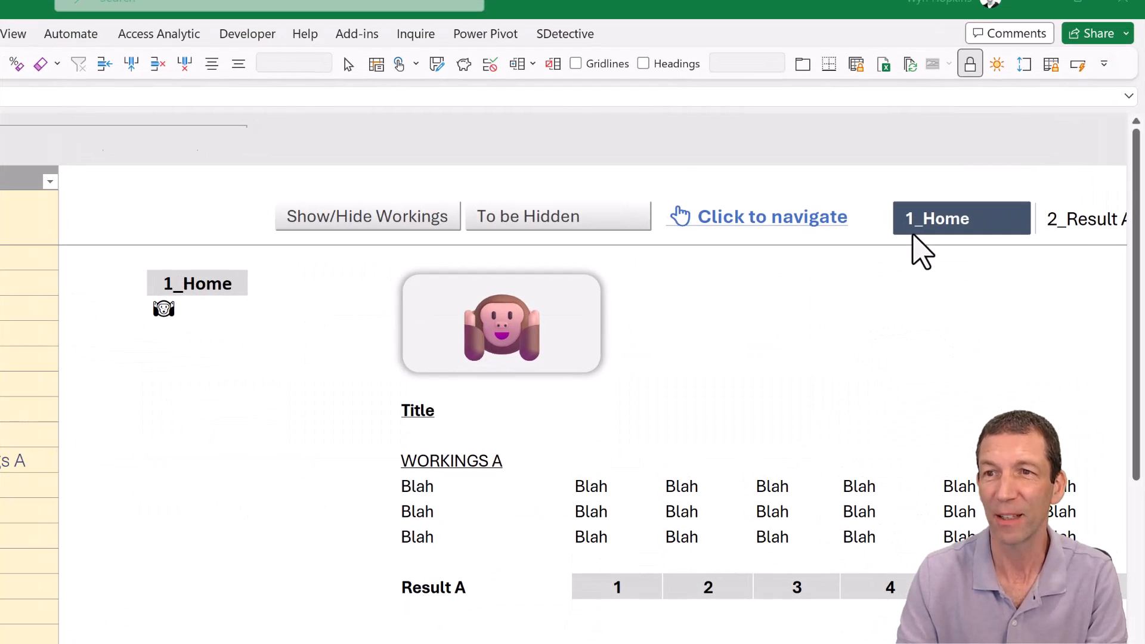
Try the navigation slicer with 2_Result A and return it to 1_Home, and select the cell showing the chosen location.
click(1060, 228)
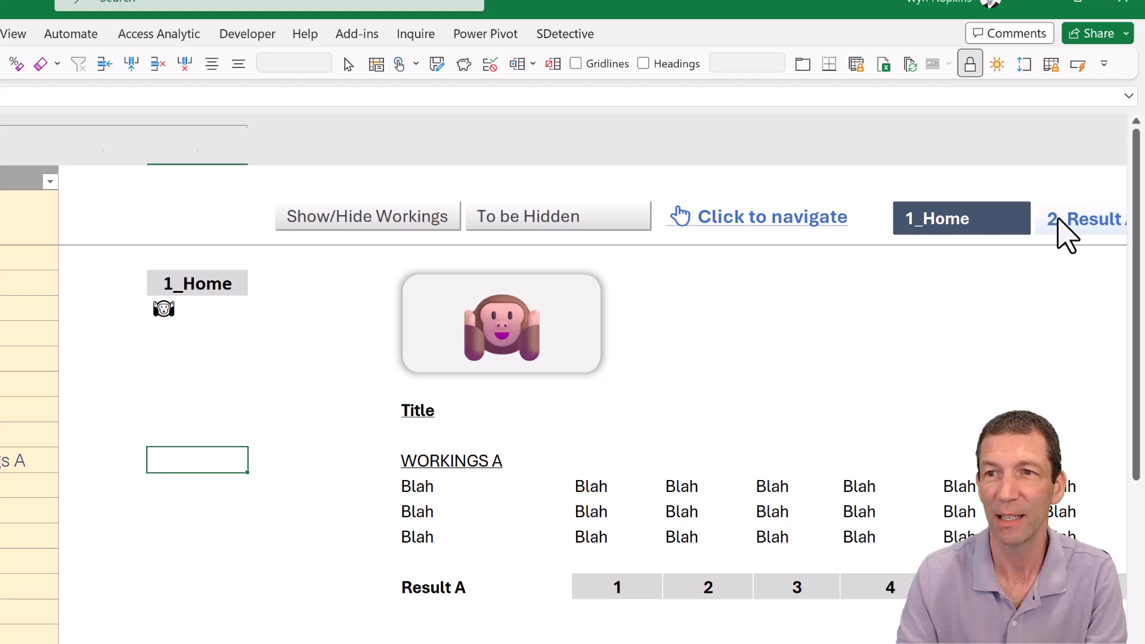
click(1060, 227)
click(990, 223)
click(989, 223)
click(204, 282)
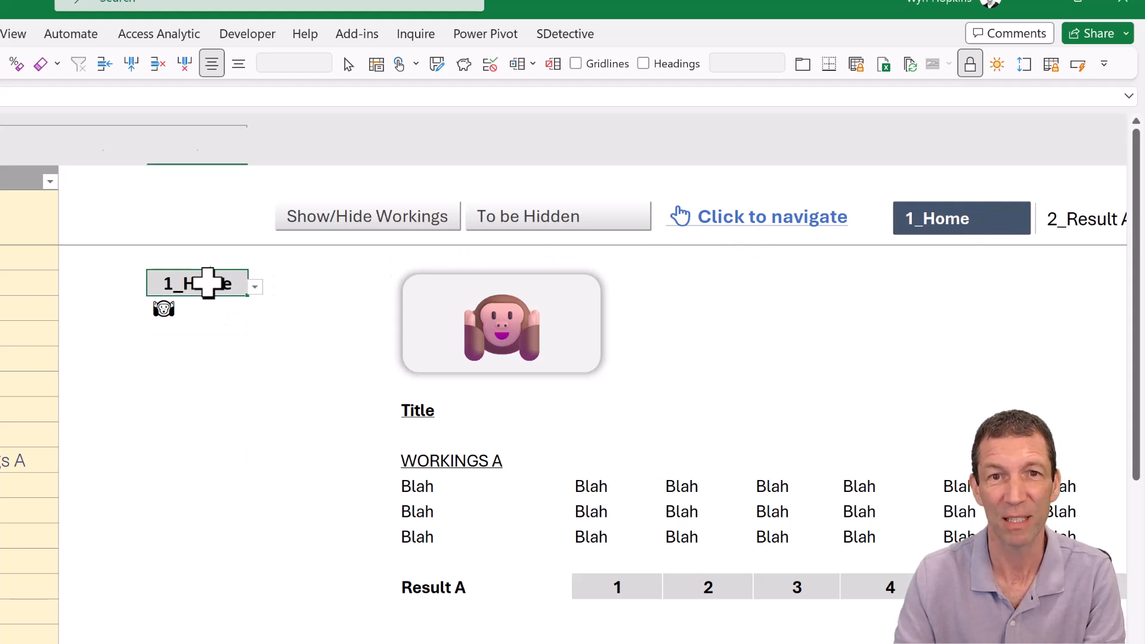
Choose 2_Result A and then 2_Result B in the navigation slicer, and view the list of locations the linked cell accepts.
click(1069, 225)
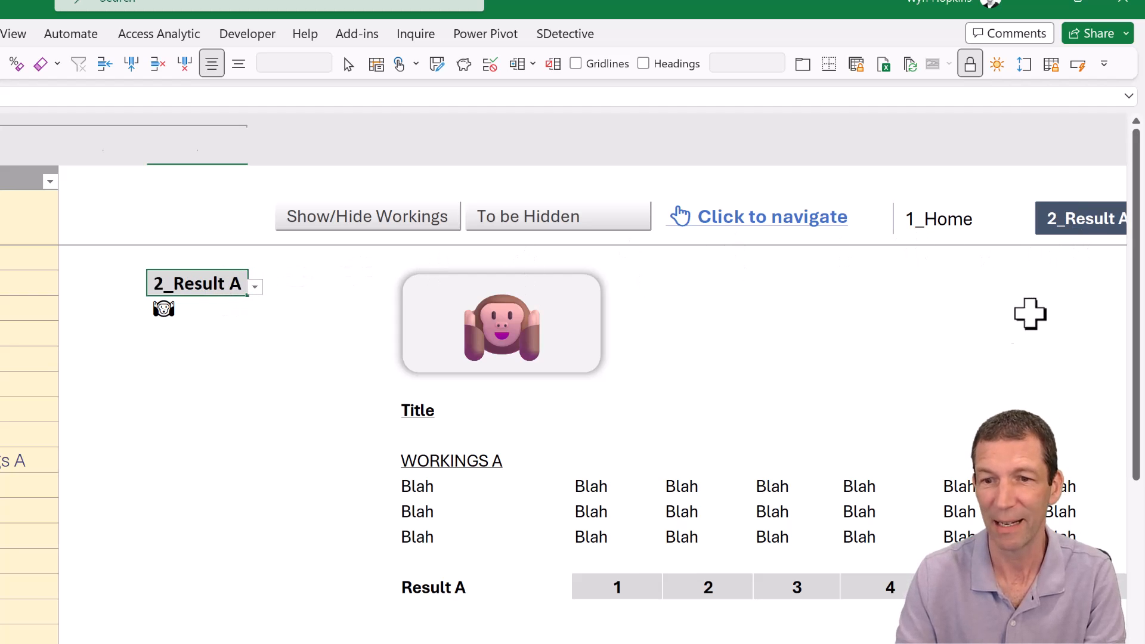
scroll(879, 263, right, 5)
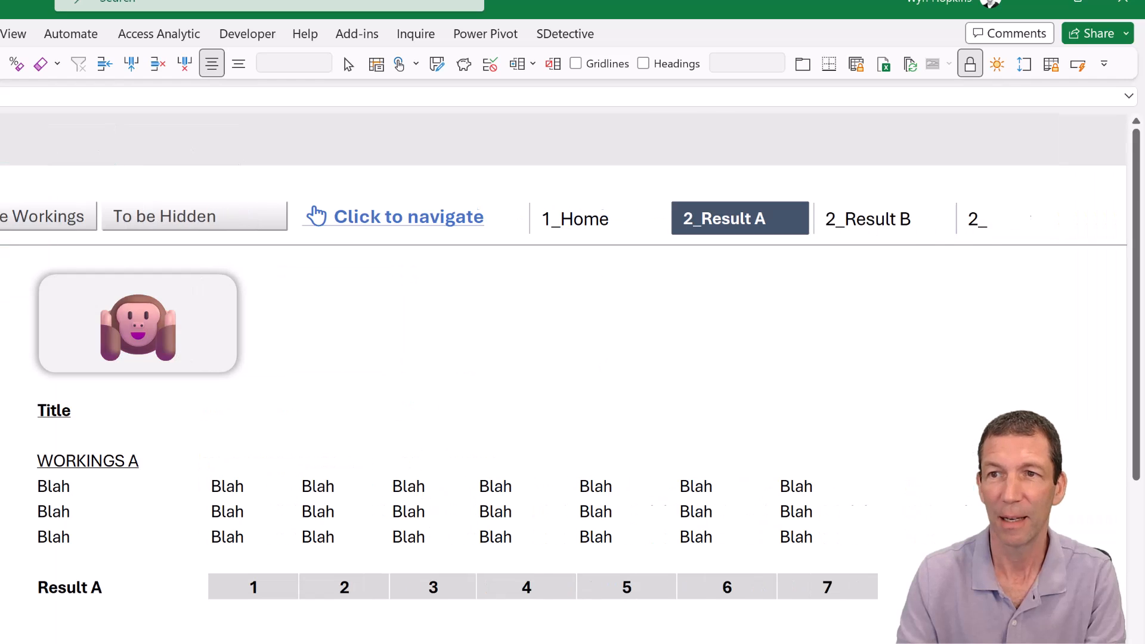
click(878, 232)
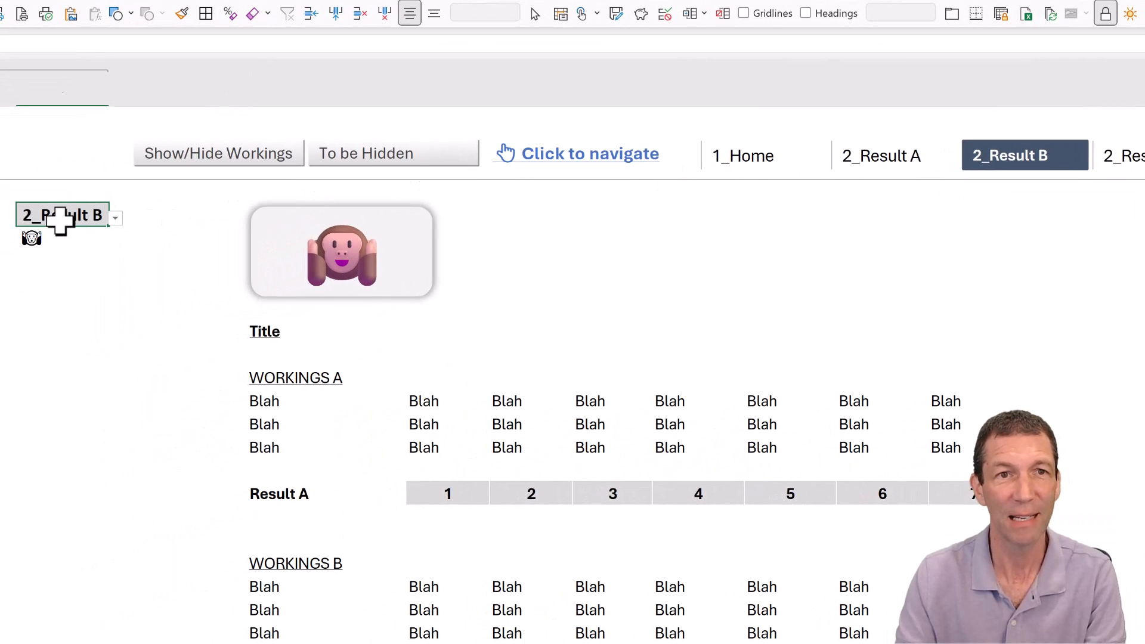
click(1029, 163)
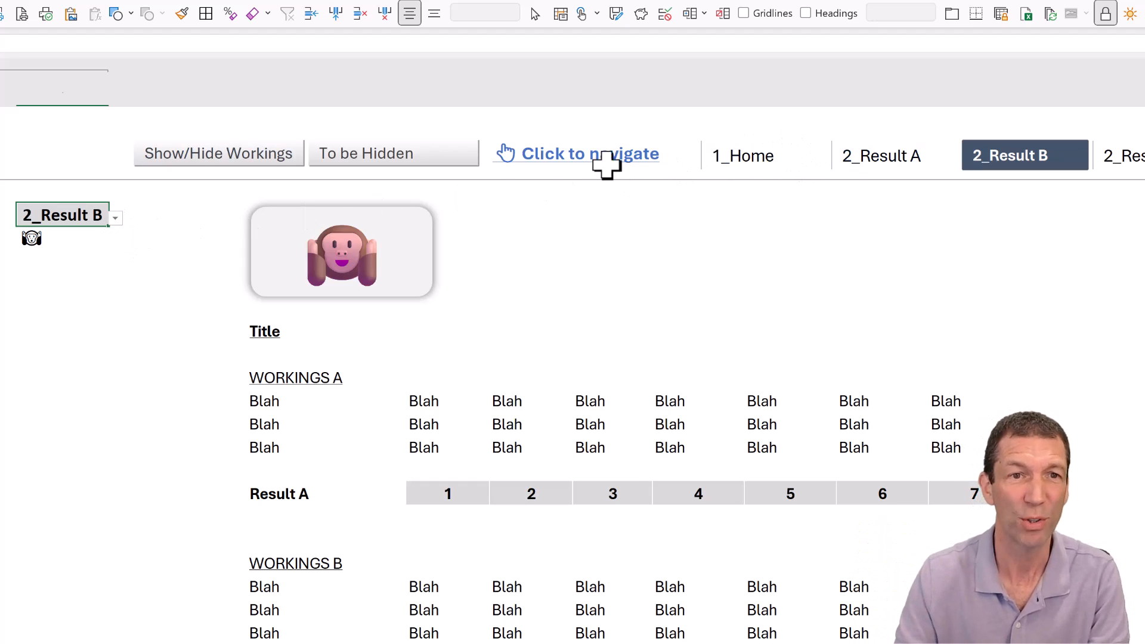
click(115, 220)
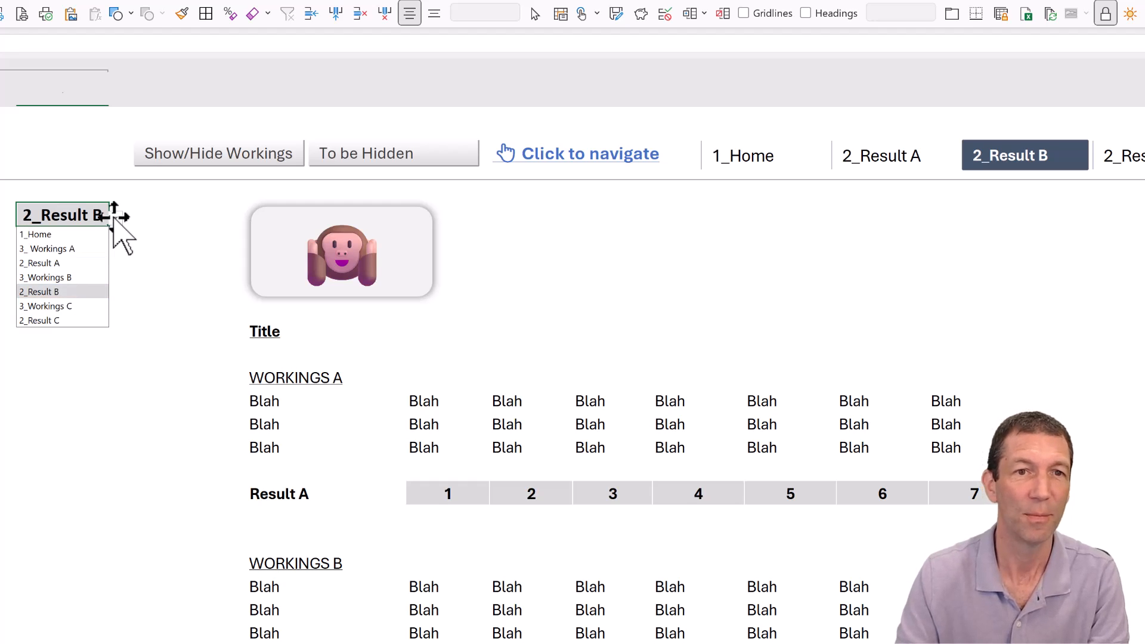
click(115, 218)
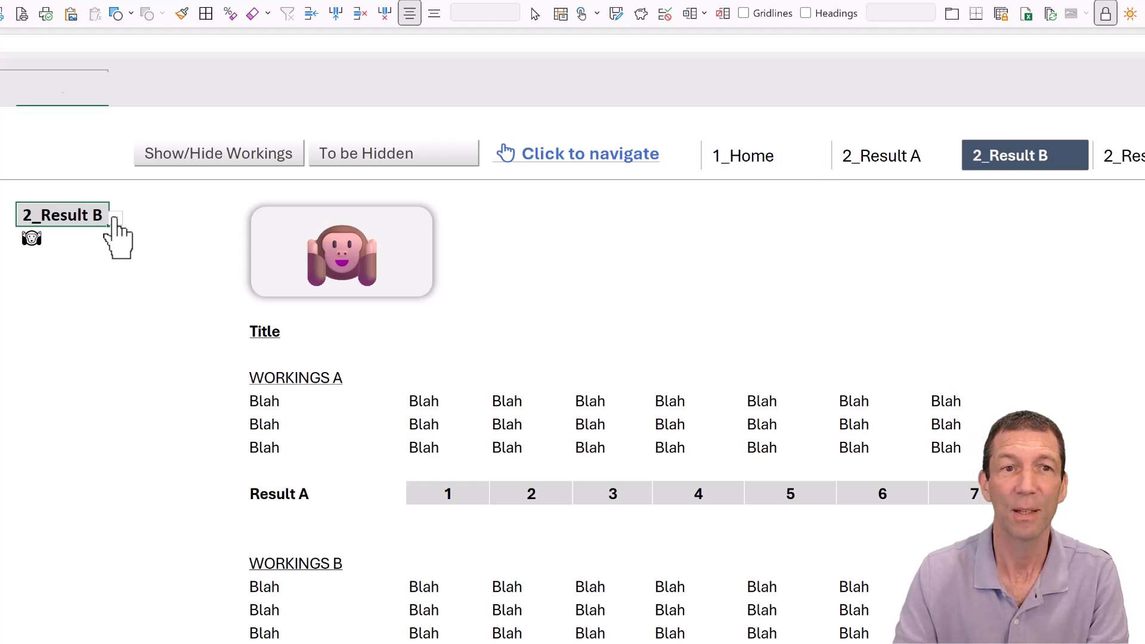
Select the Click to navigate cell and display its complete multi-line LET formula.
click(526, 131)
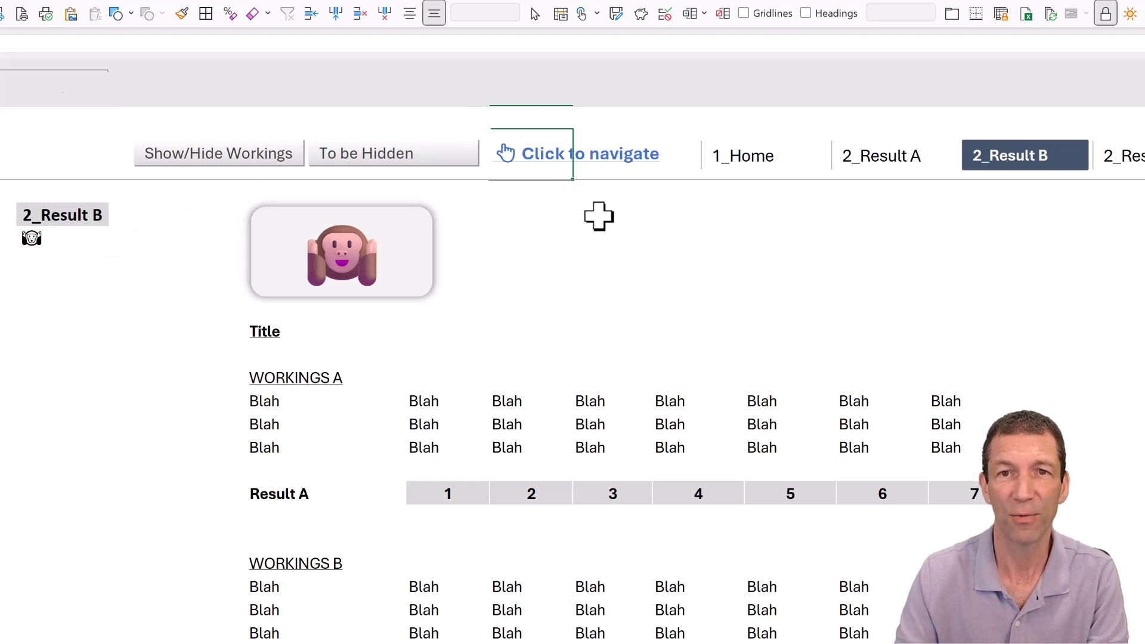
double_click(560, 166)
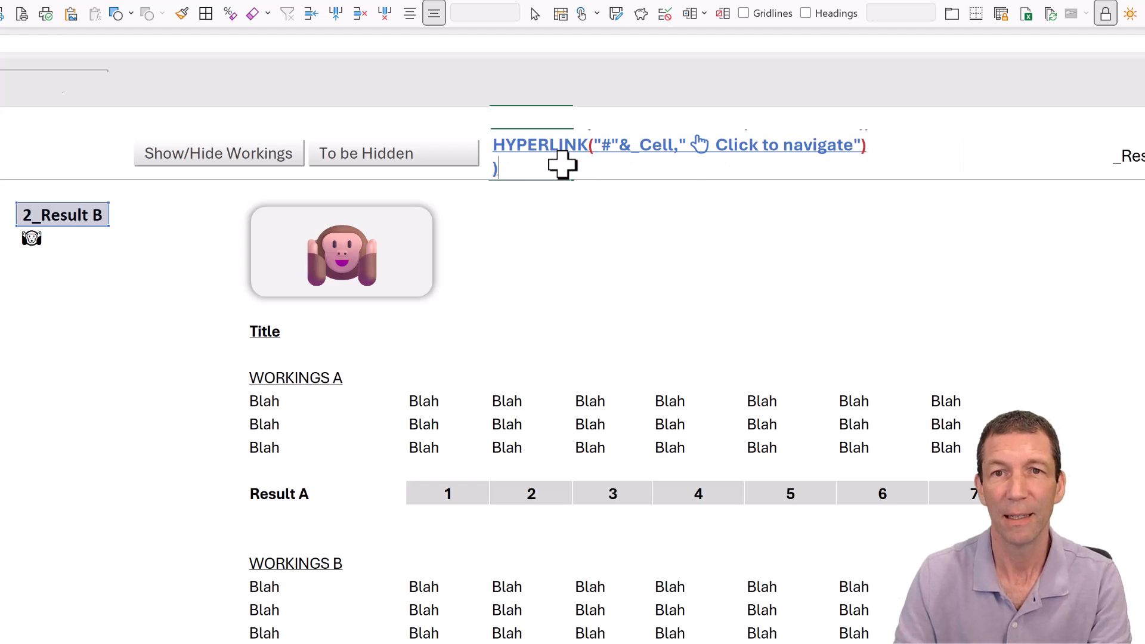
key(Escape)
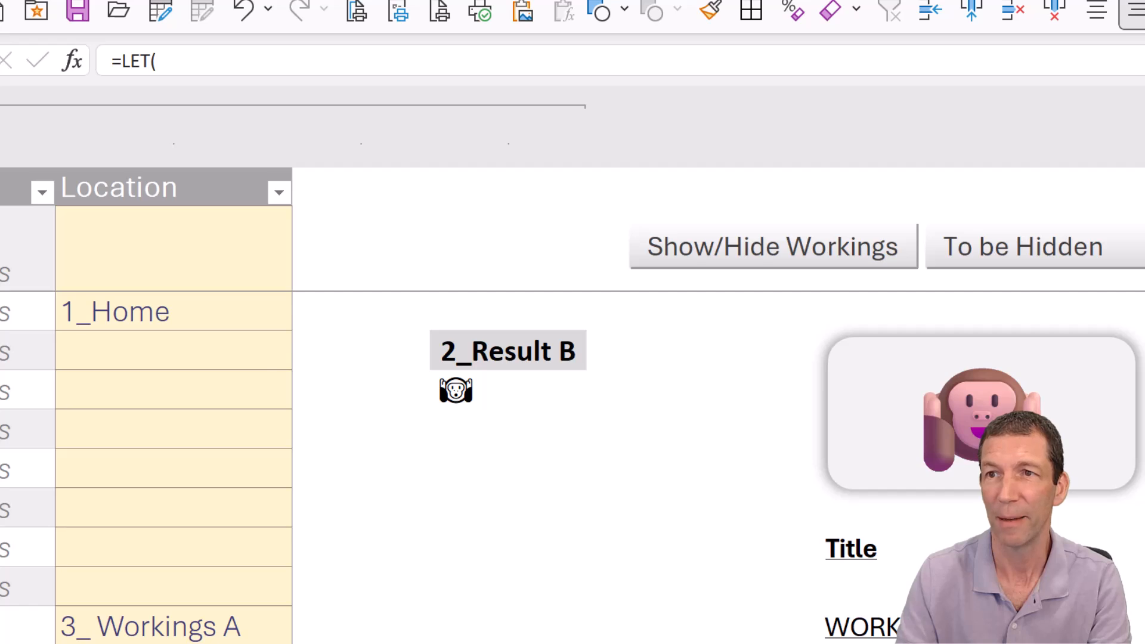
key(ctrl+shift+u)
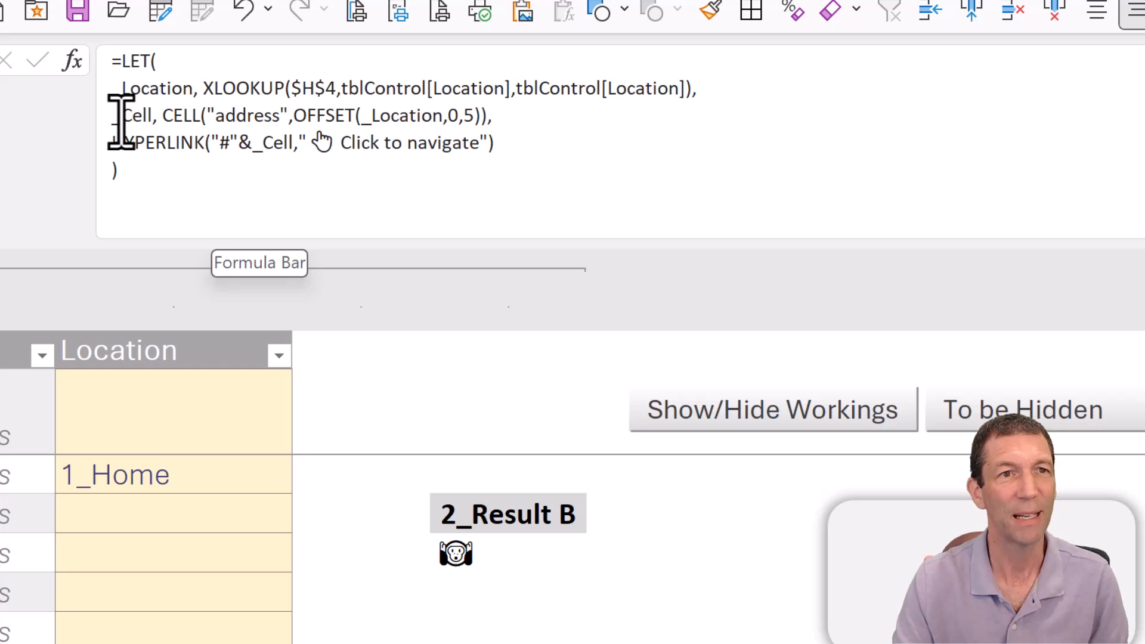
Examine the _Location and _Cell variables in the LET formula, including the CELL "address" part, and leave without changes.
click(154, 89)
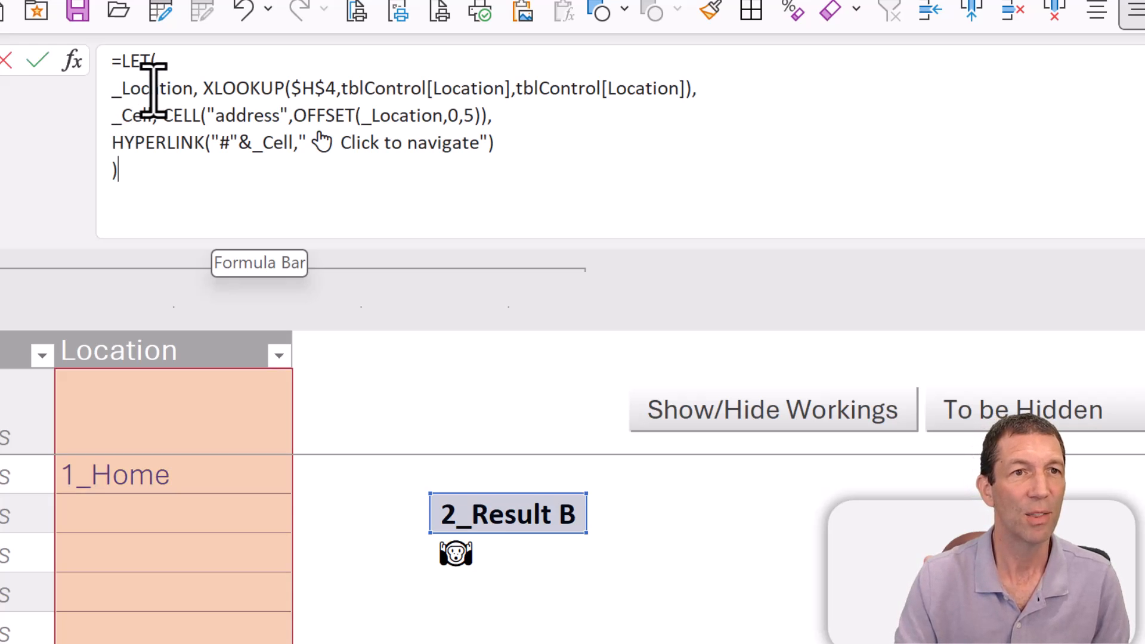
double_click(154, 88)
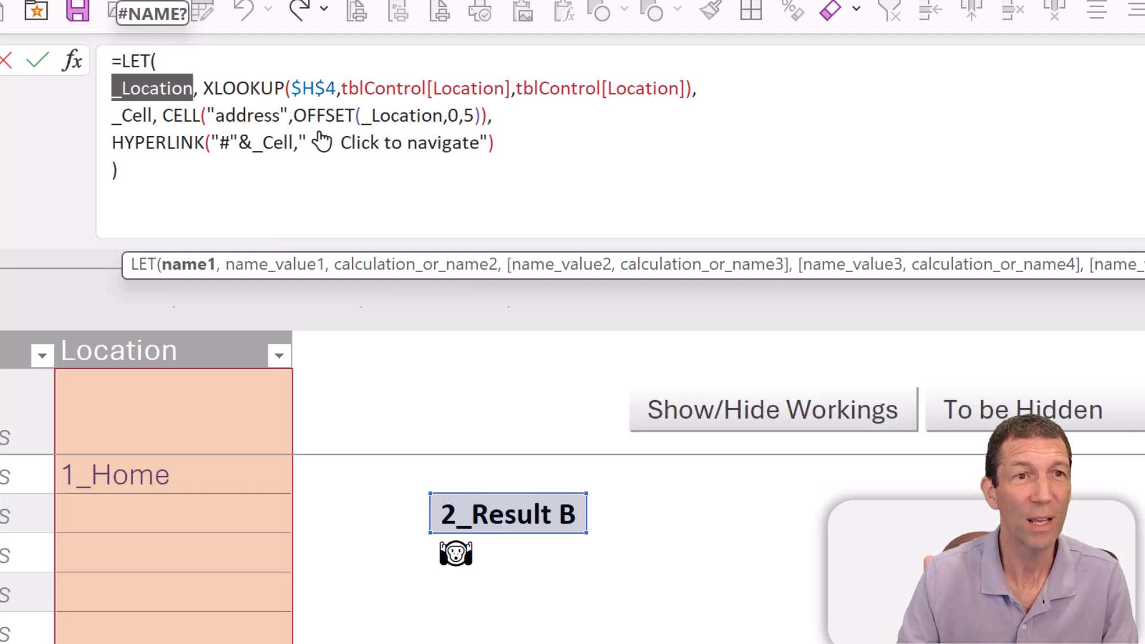
double_click(134, 114)
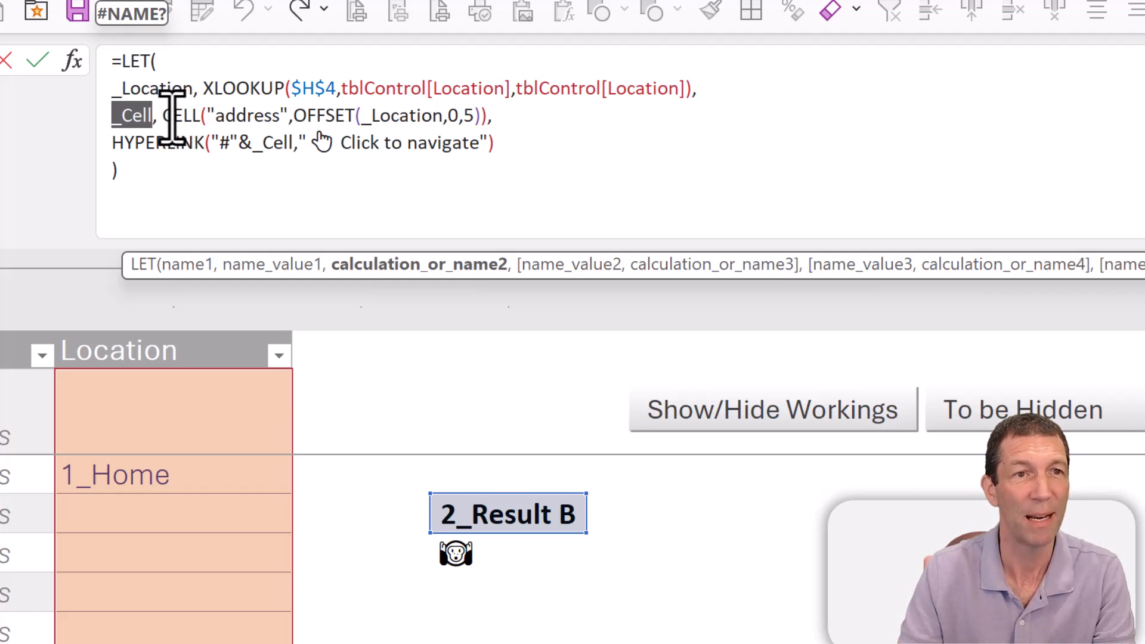
drag(173, 116, 291, 113)
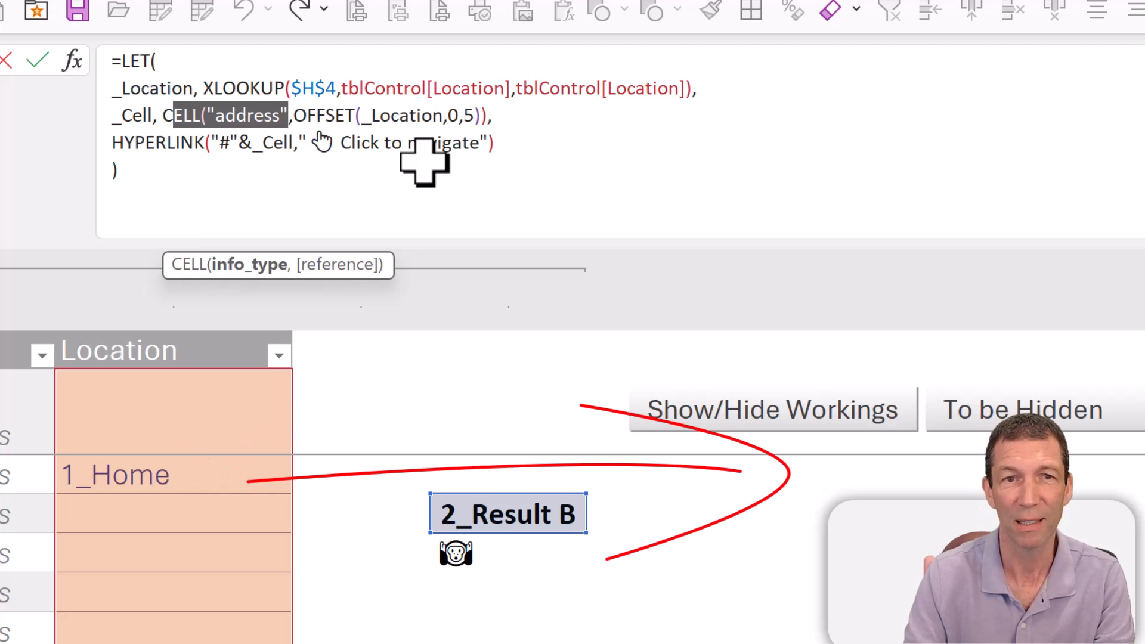
key(Escape)
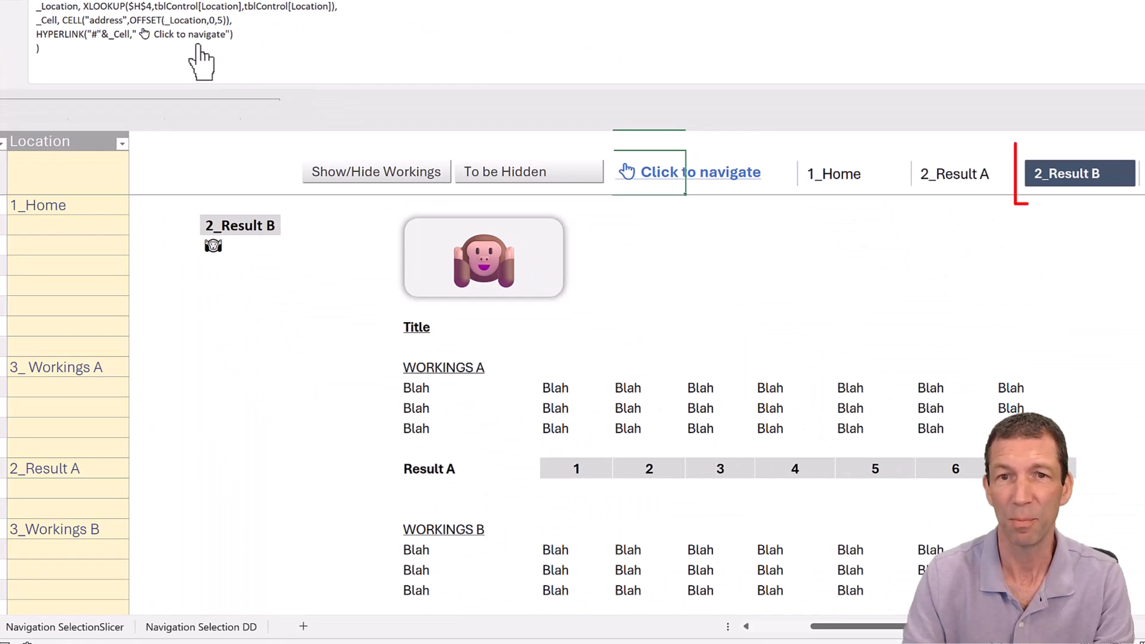
Examine the XLOOKUP value $I$4, OFFSET, CELL and HYPERLINK parts of the Click to navigate formula and close it unchanged.
click(645, 179)
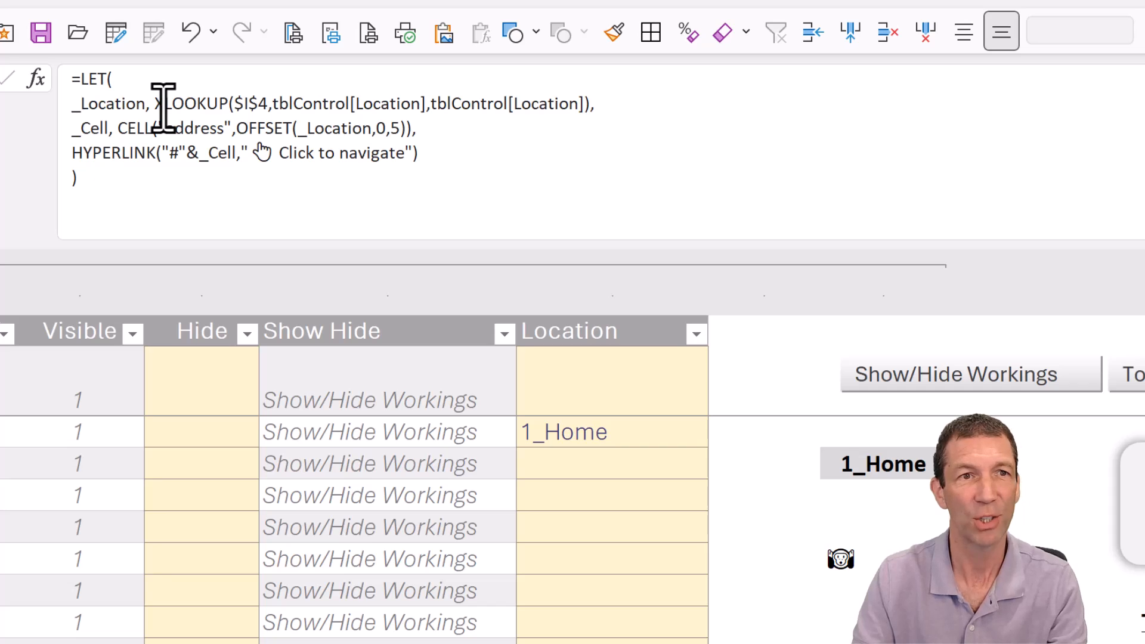
double_click(245, 103)
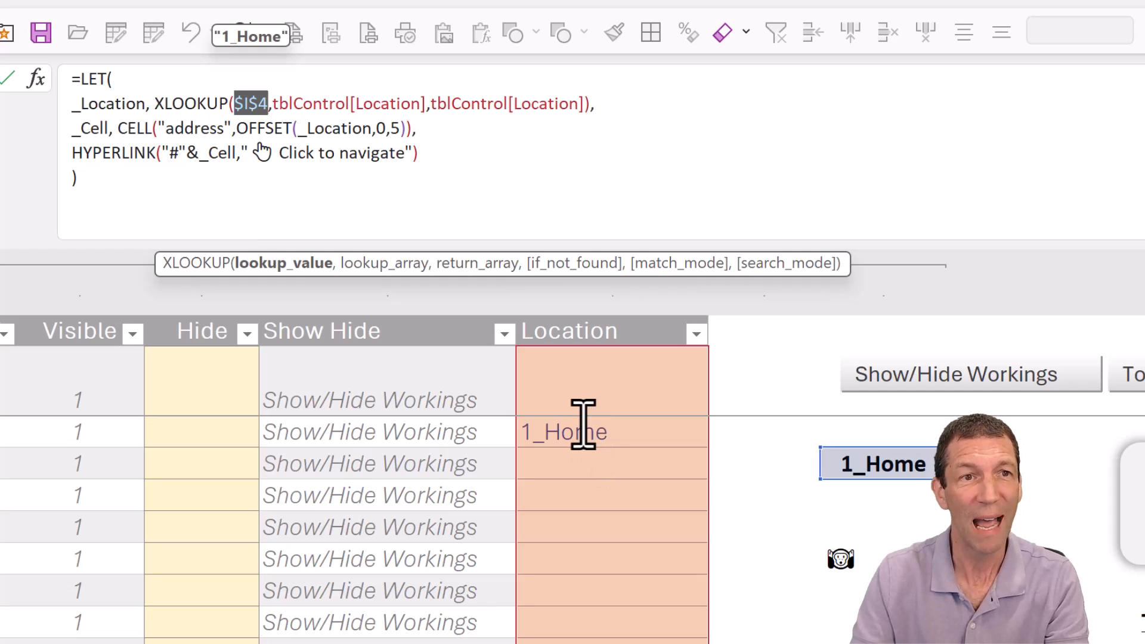
double_click(320, 129)
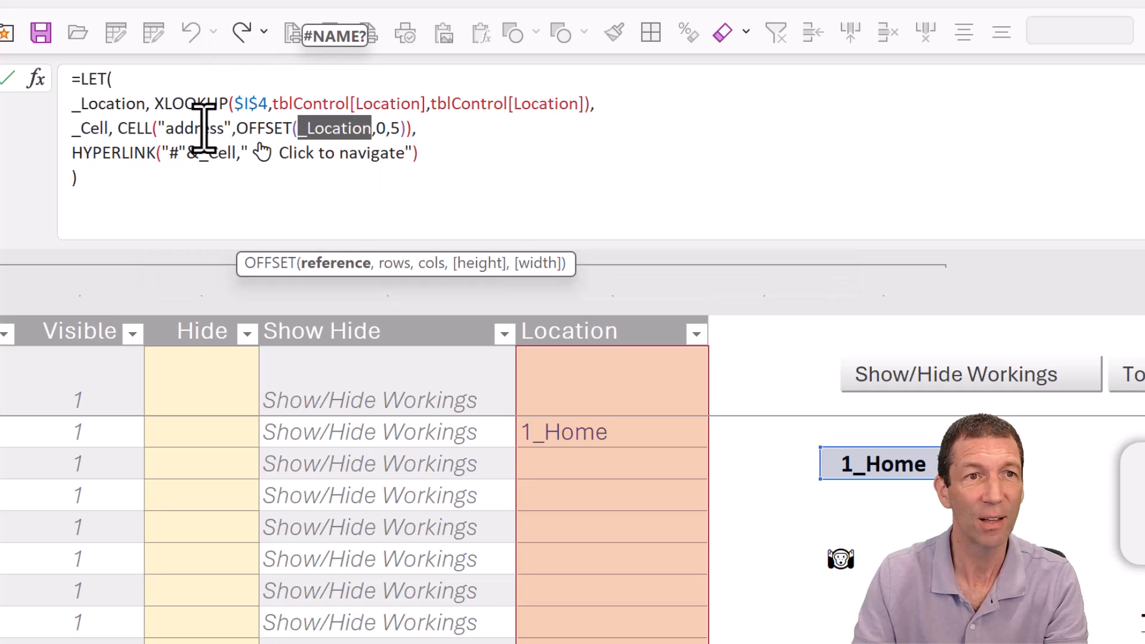
click(133, 126)
double_click(135, 127)
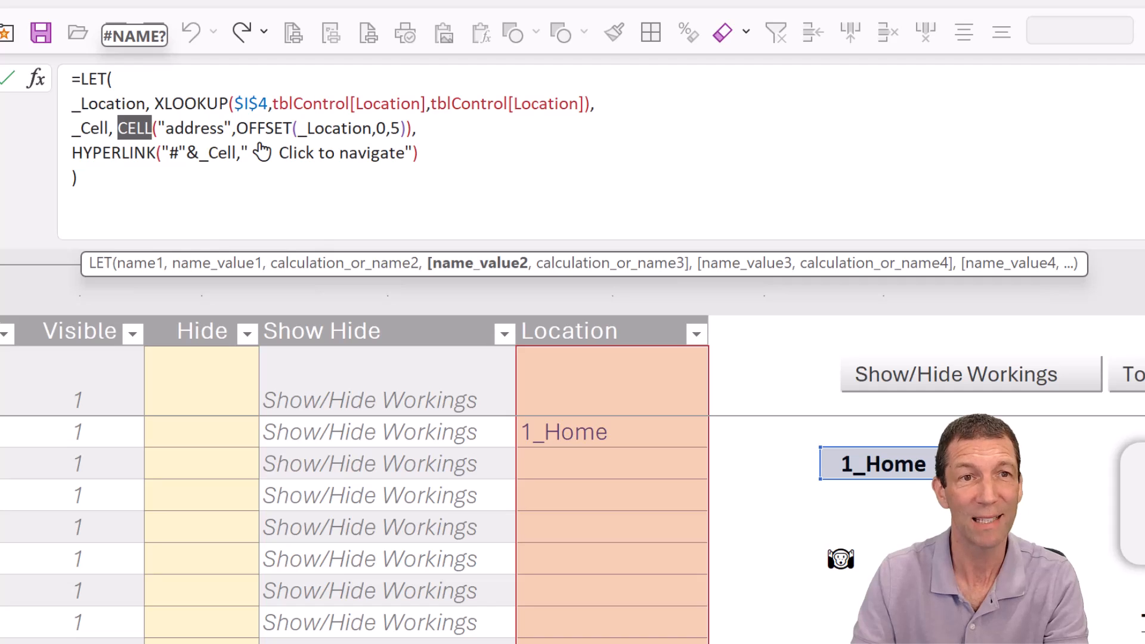
click(265, 153)
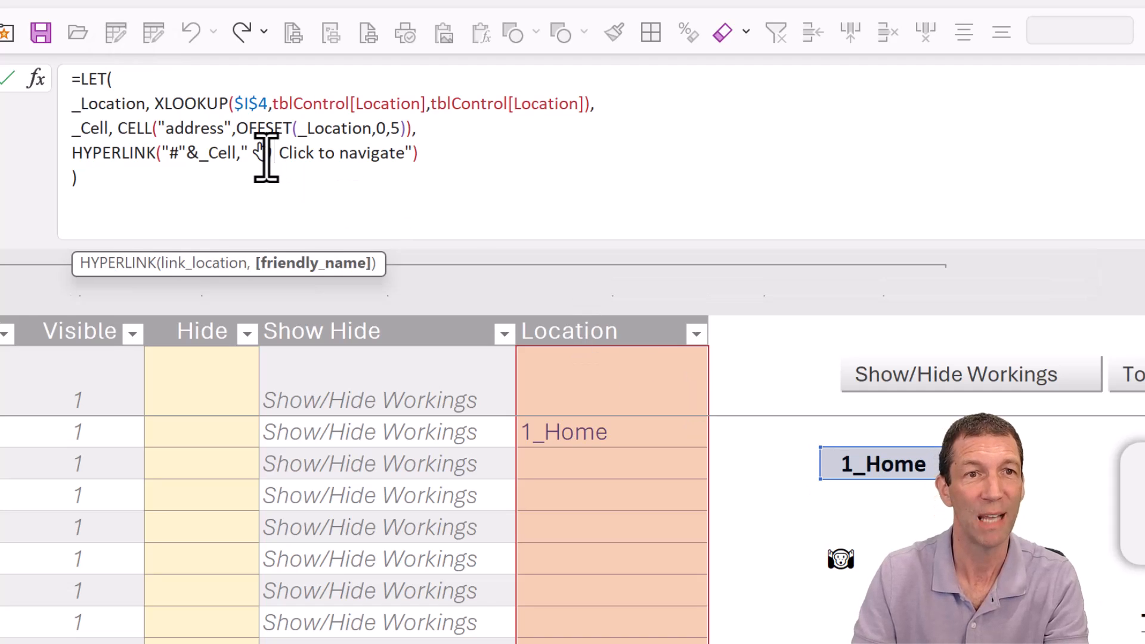
key(Return)
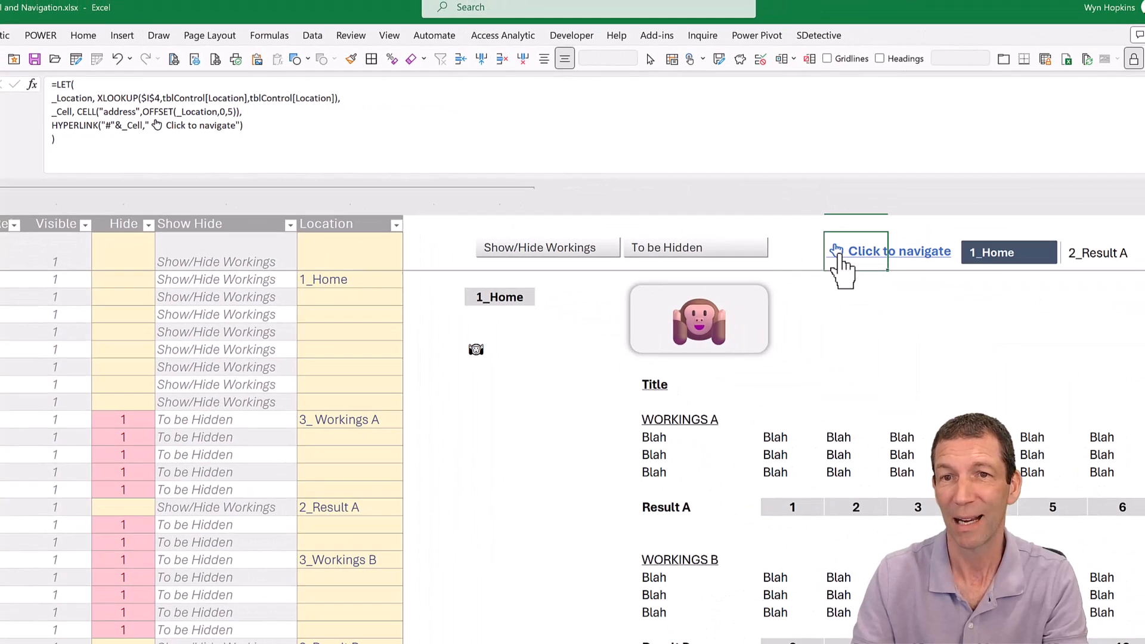
Follow the Click to navigate link for 1_Home and choose 2_Result A in the navigation slicer.
click(844, 253)
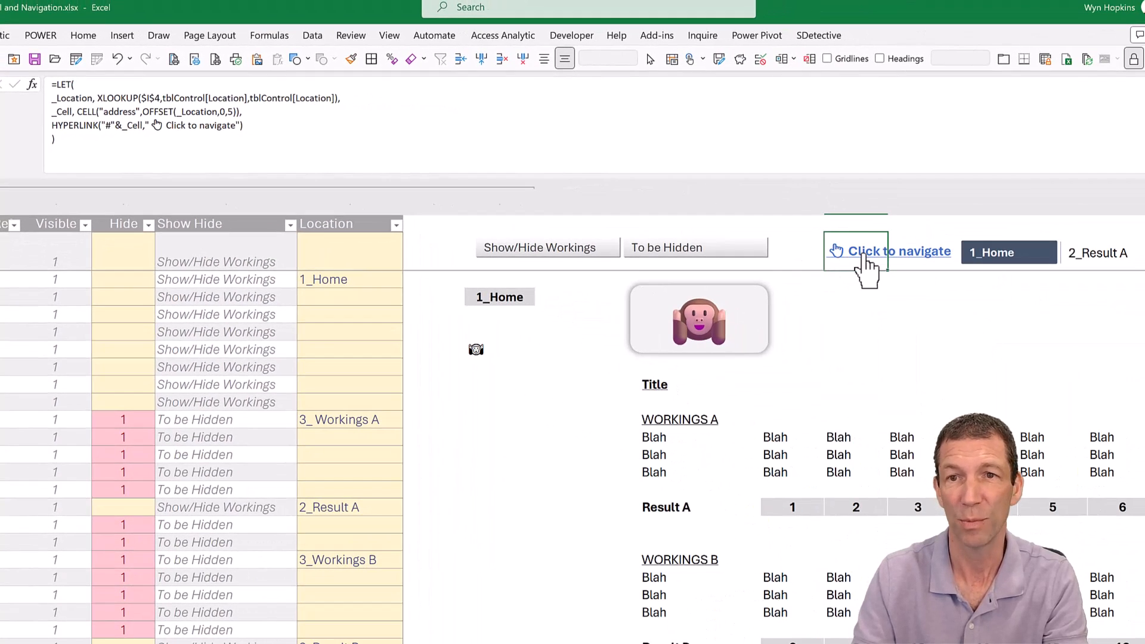
click(865, 257)
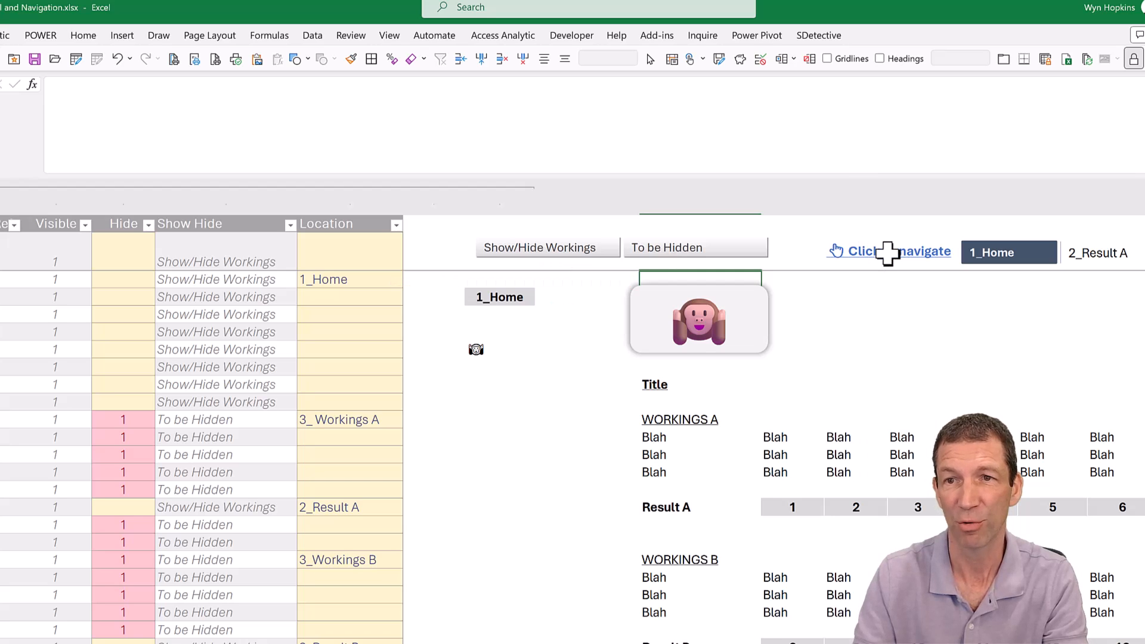
click(1099, 255)
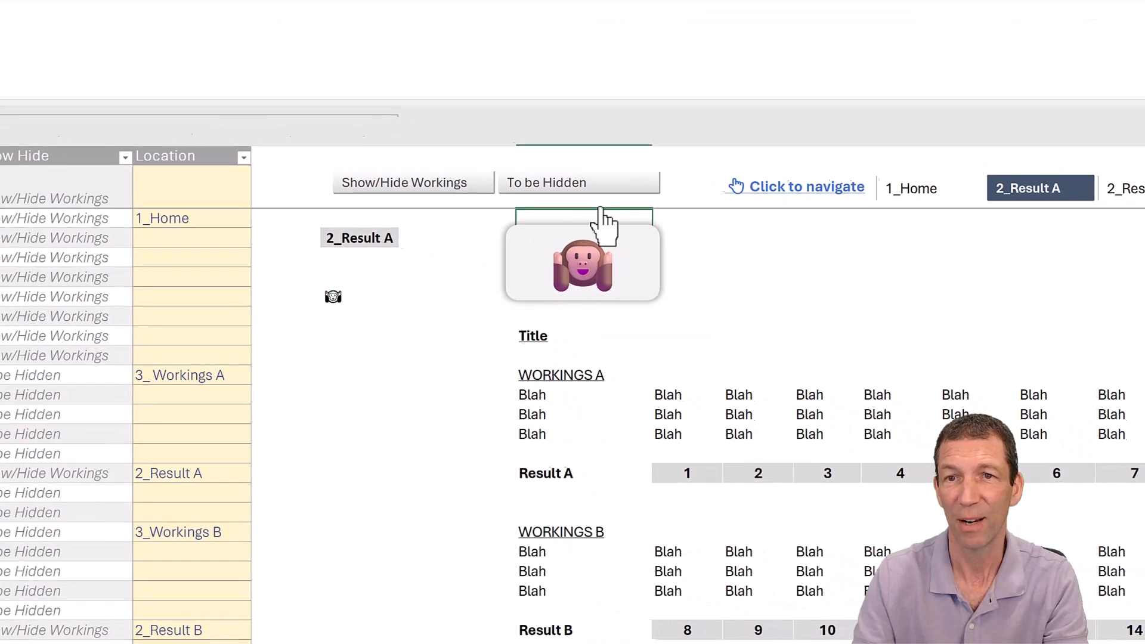
Follow the Click to navigate link for 2_Result A and select the matching 2_Result A cell in the Location column.
click(843, 263)
click(737, 183)
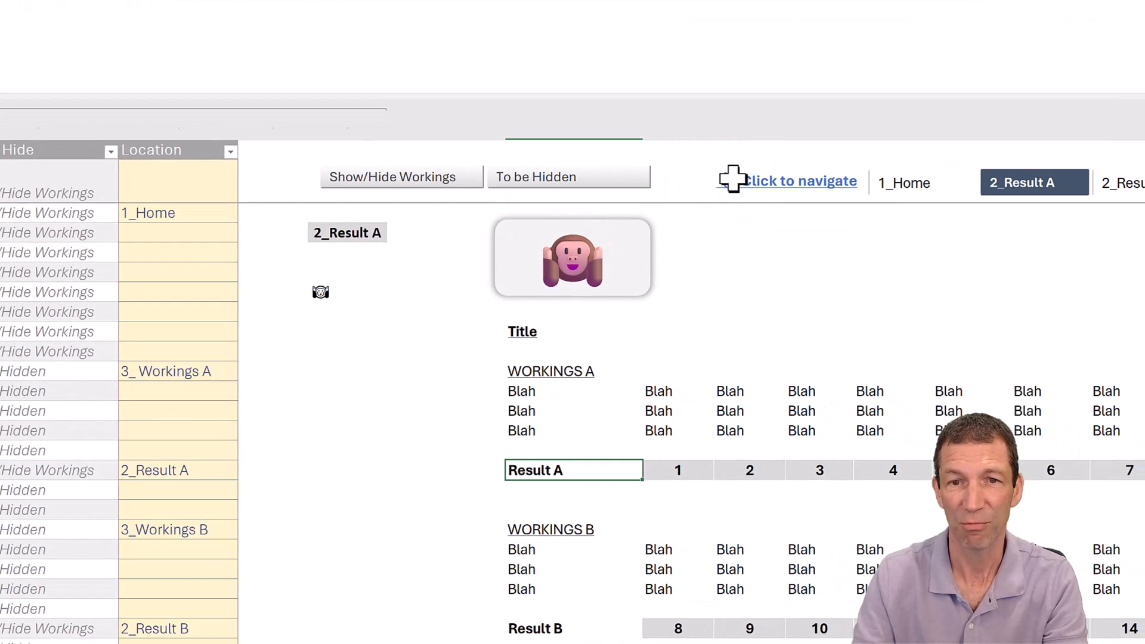
click(220, 468)
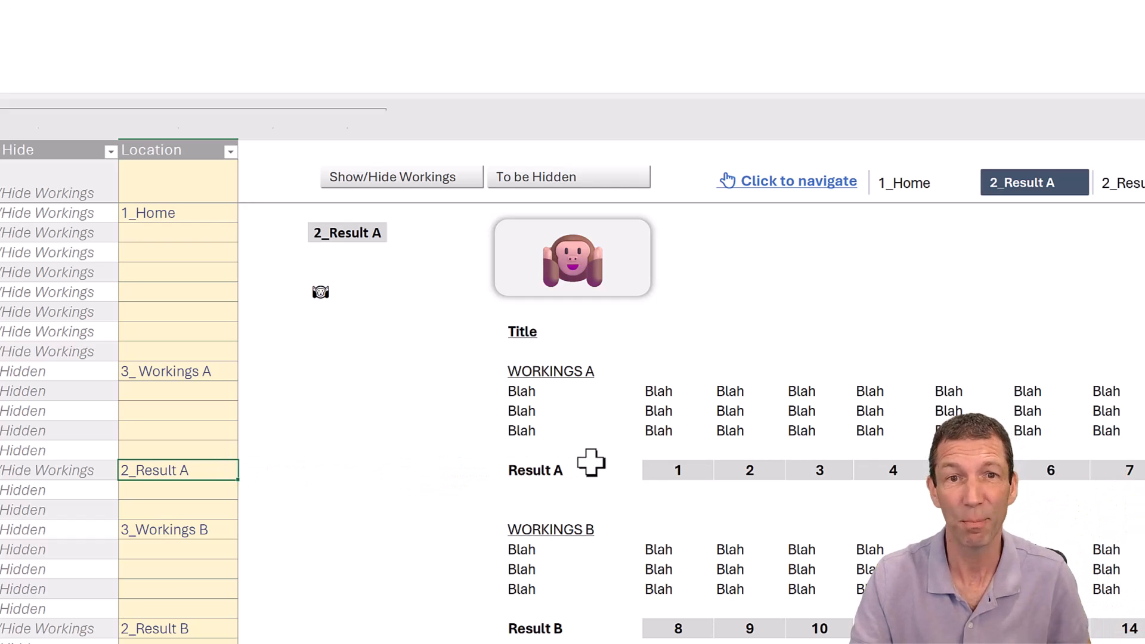
View the drop-down choices of the 2_Result A navigation cell beside the control table without choosing another location.
click(357, 232)
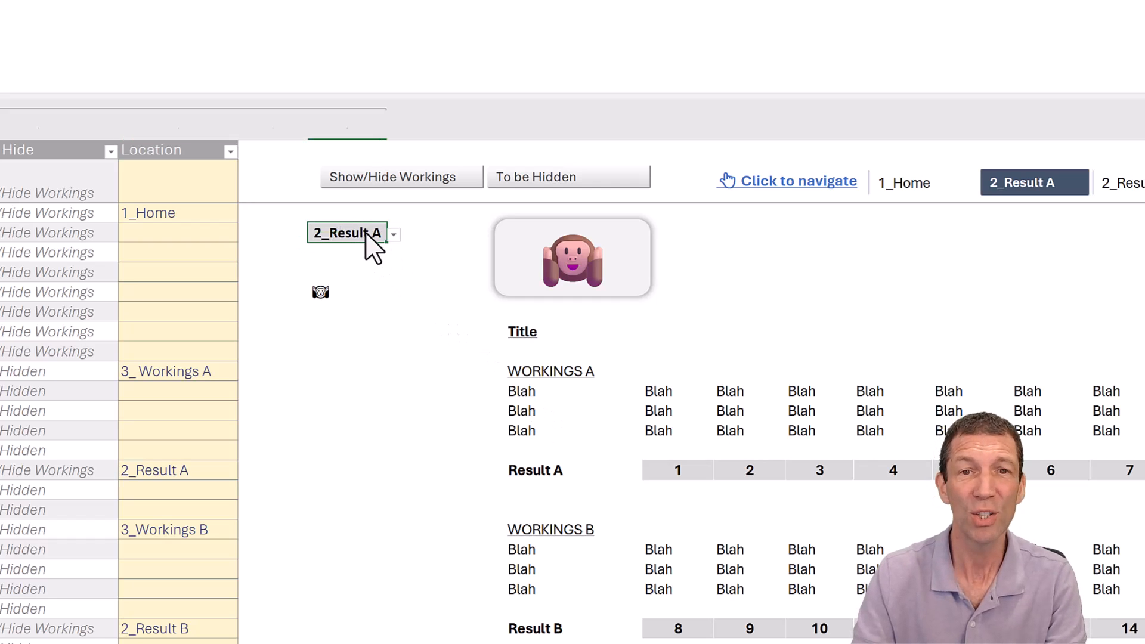
click(394, 234)
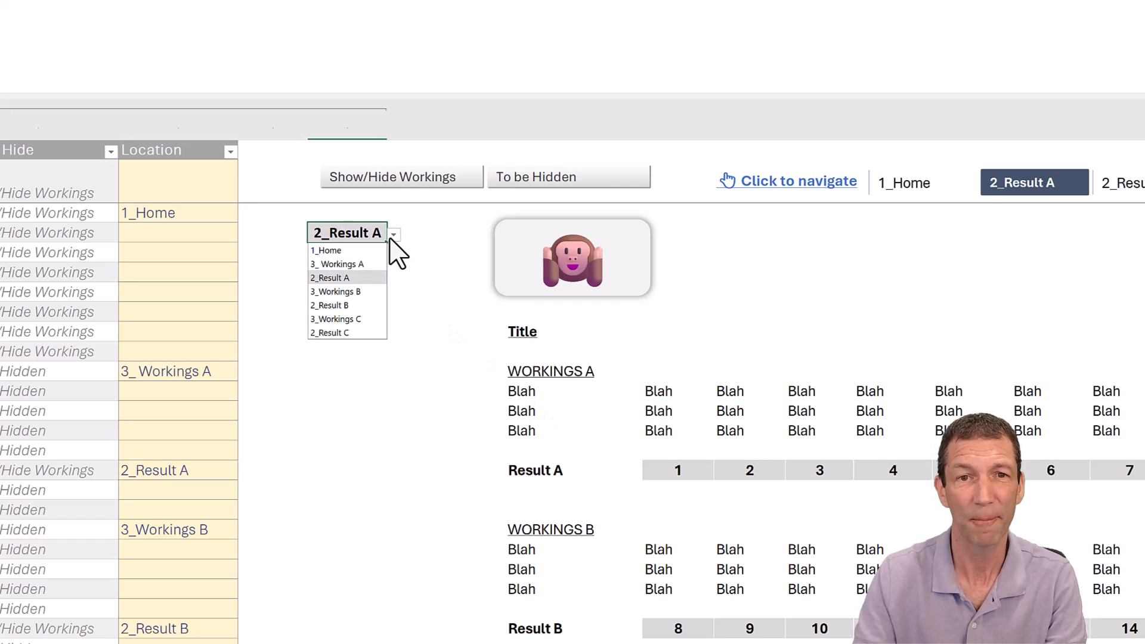
click(390, 239)
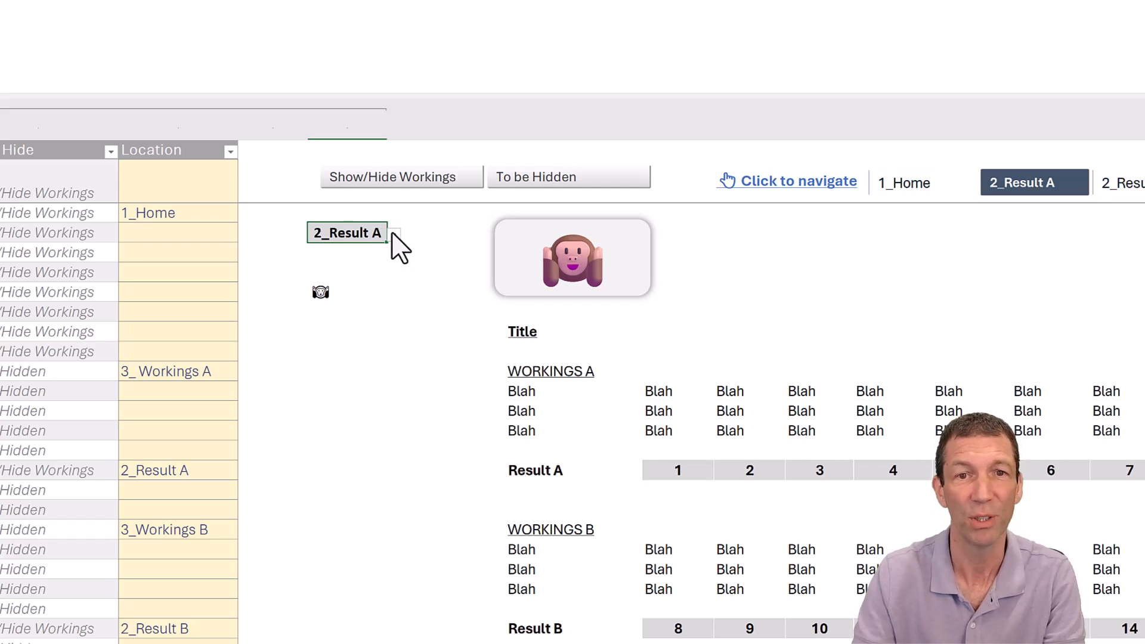
click(393, 233)
click(392, 234)
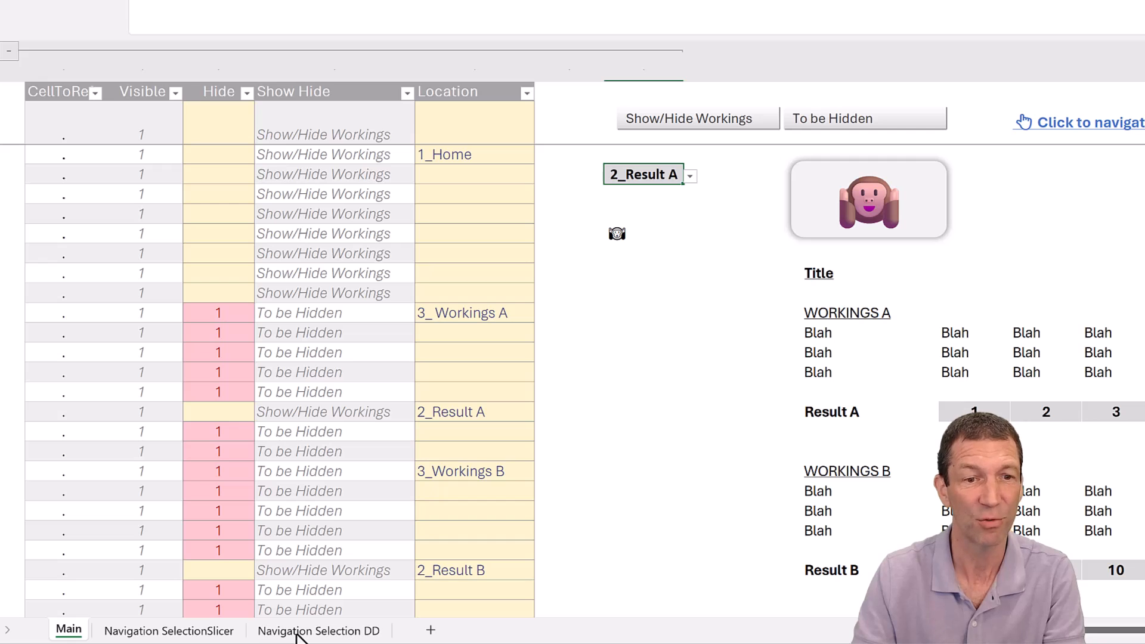
Examine the FILTER formula that builds the location list on the Navigation Selection DD sheet and leave it unchanged.
click(298, 631)
click(196, 136)
key(ctrl+shift+Down)
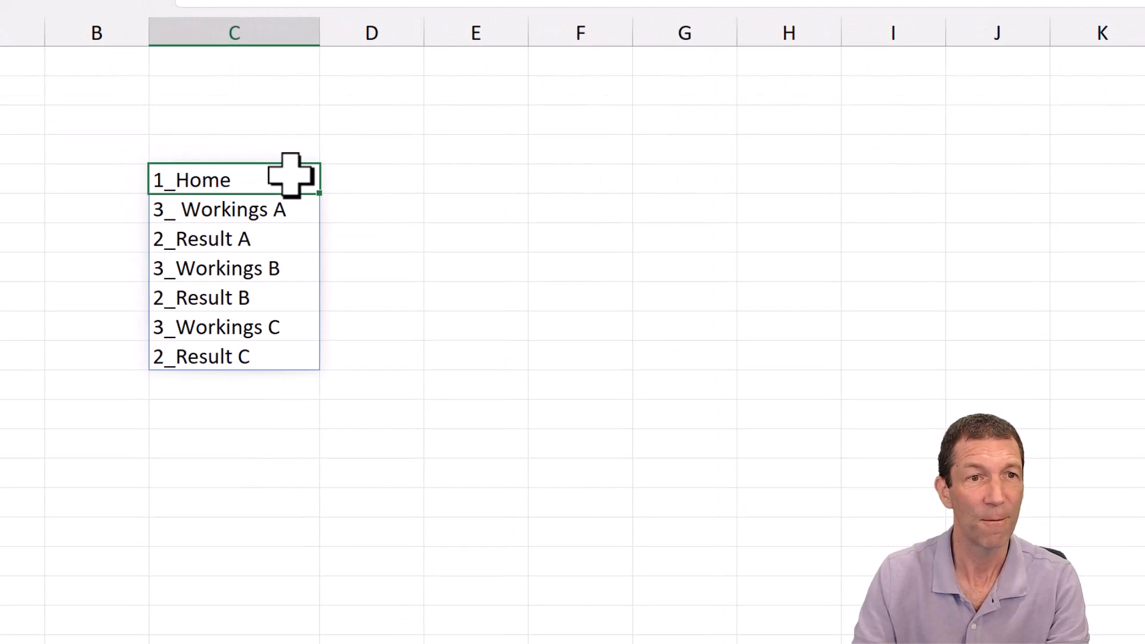
key(F2)
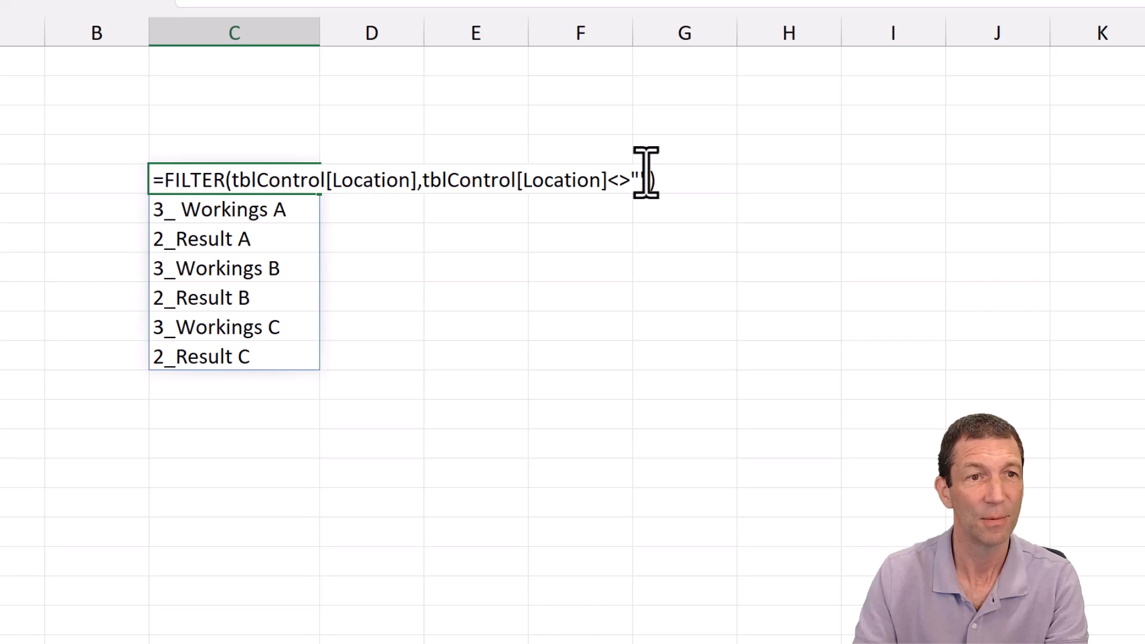
key(Escape)
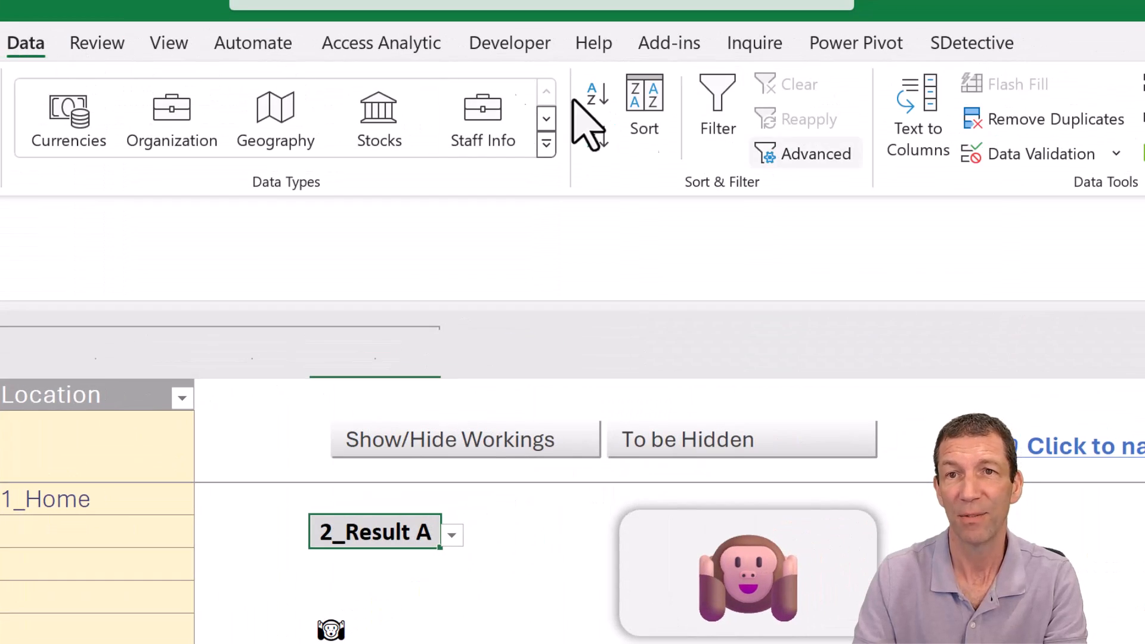
Examine the data validation list source of Main's 2_Result A navigation cell and view its drop-down choices, changing nothing.
click(1002, 153)
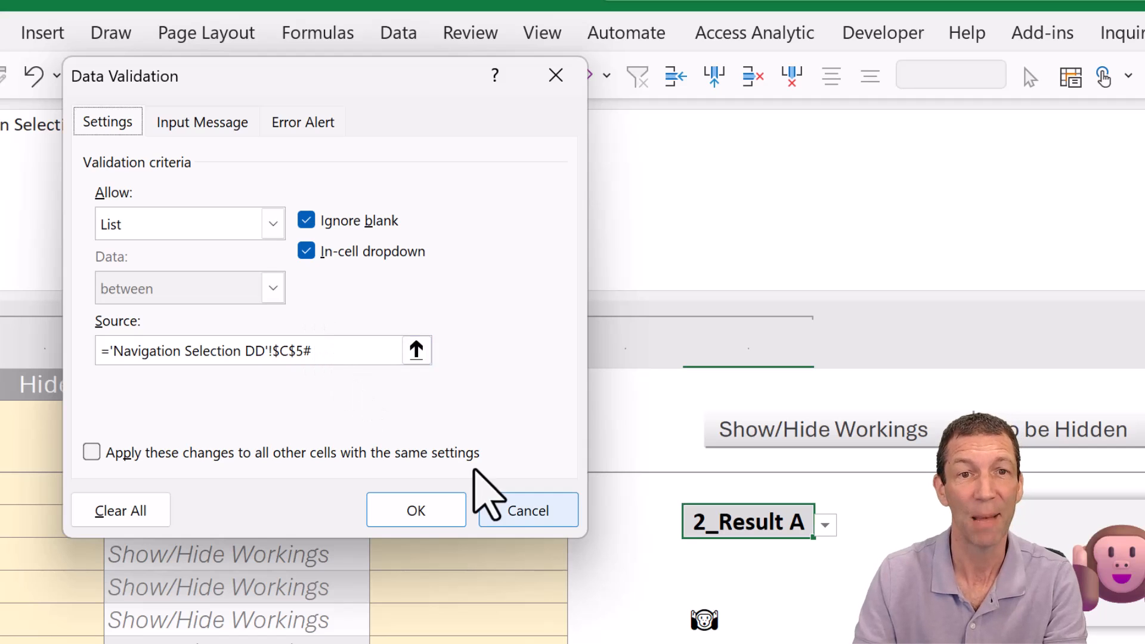
click(531, 513)
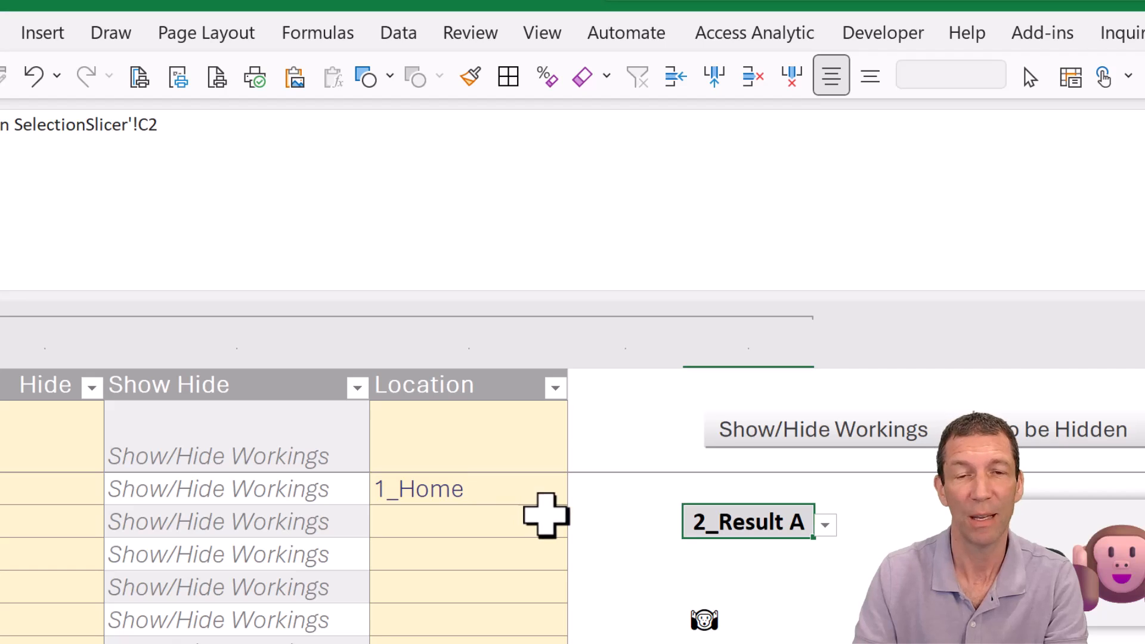
click(823, 525)
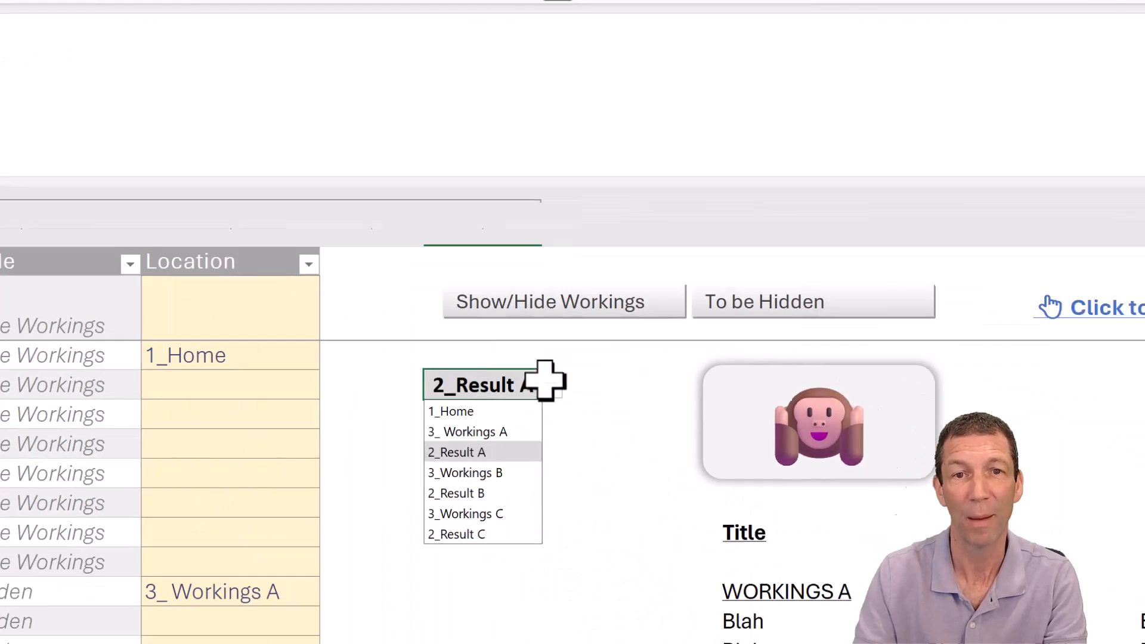
click(817, 520)
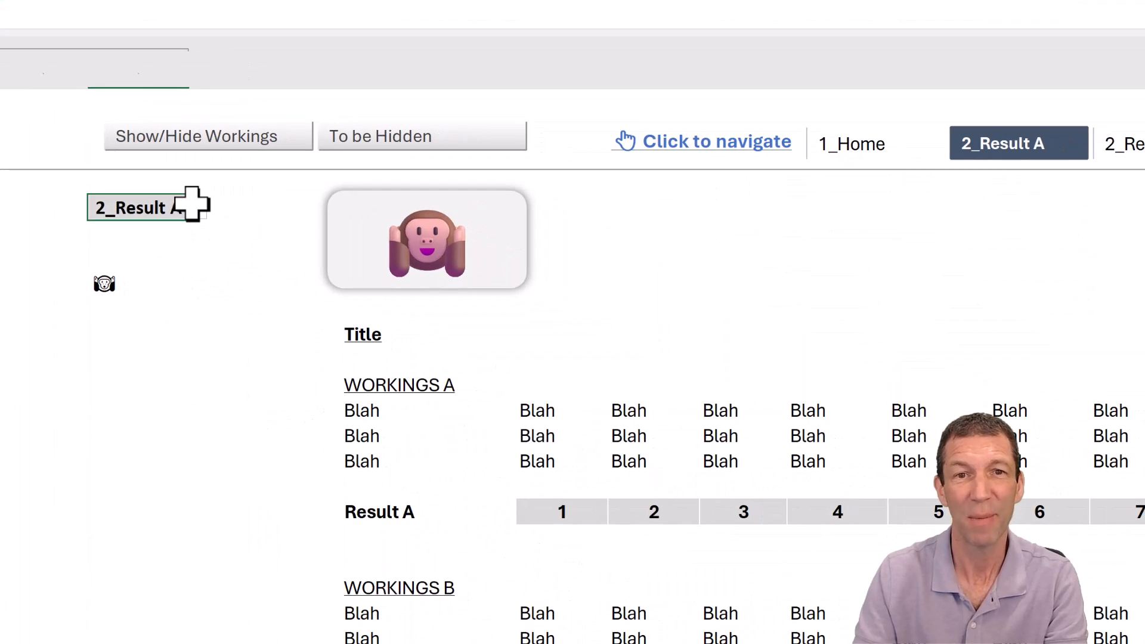
Examine the formula in the 2_Result A navigation cell, leave it unchanged, and return to the control table.
double_click(164, 215)
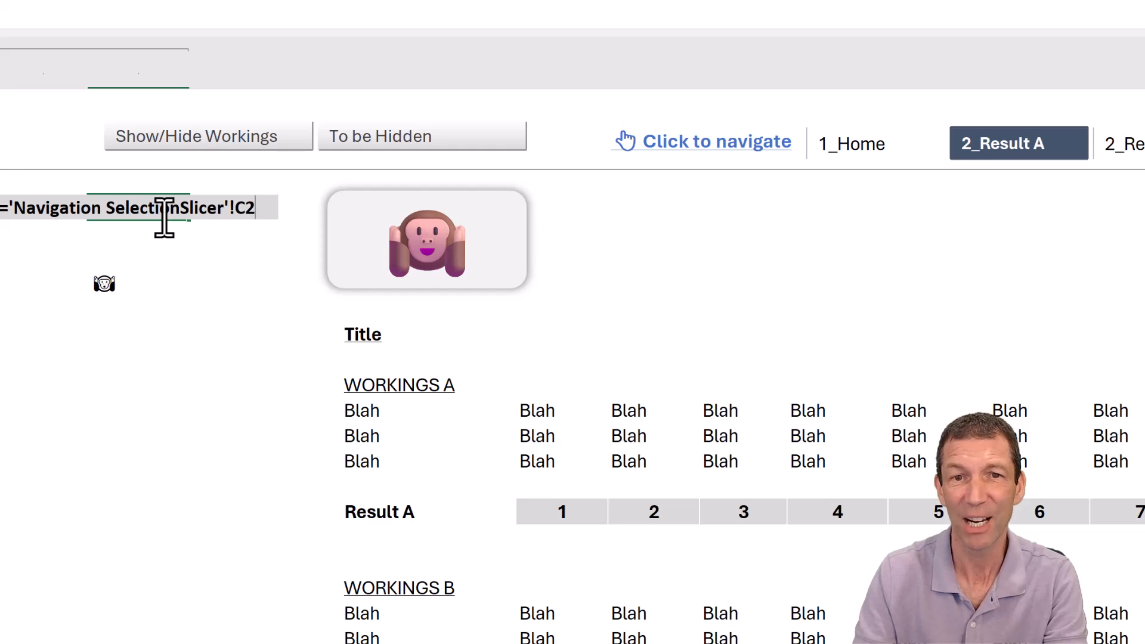
key(Escape)
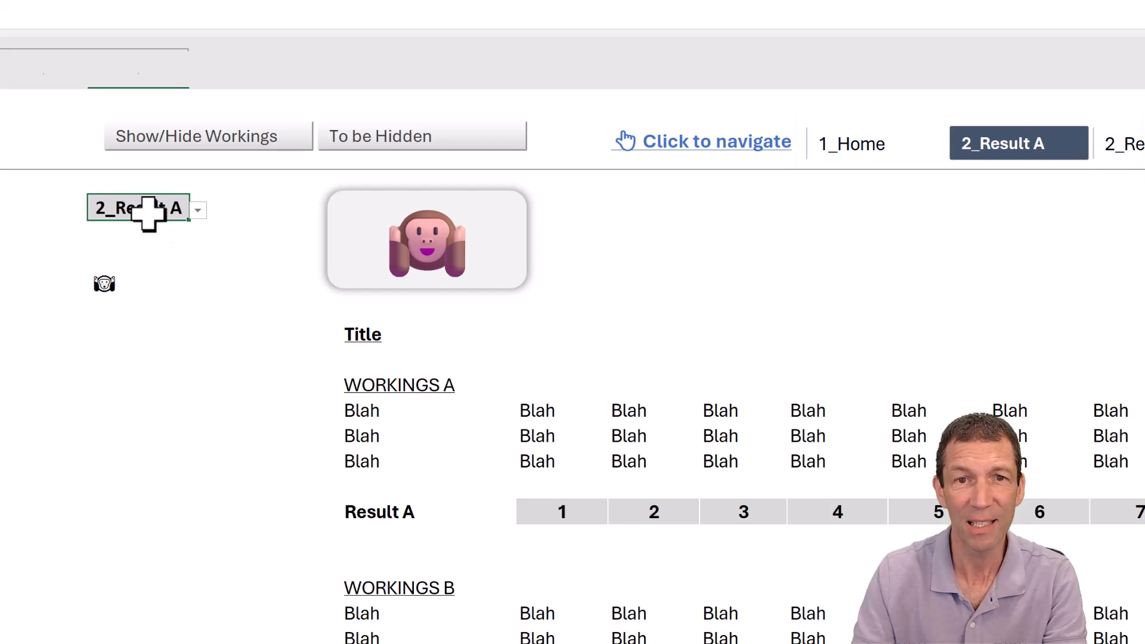
click(103, 206)
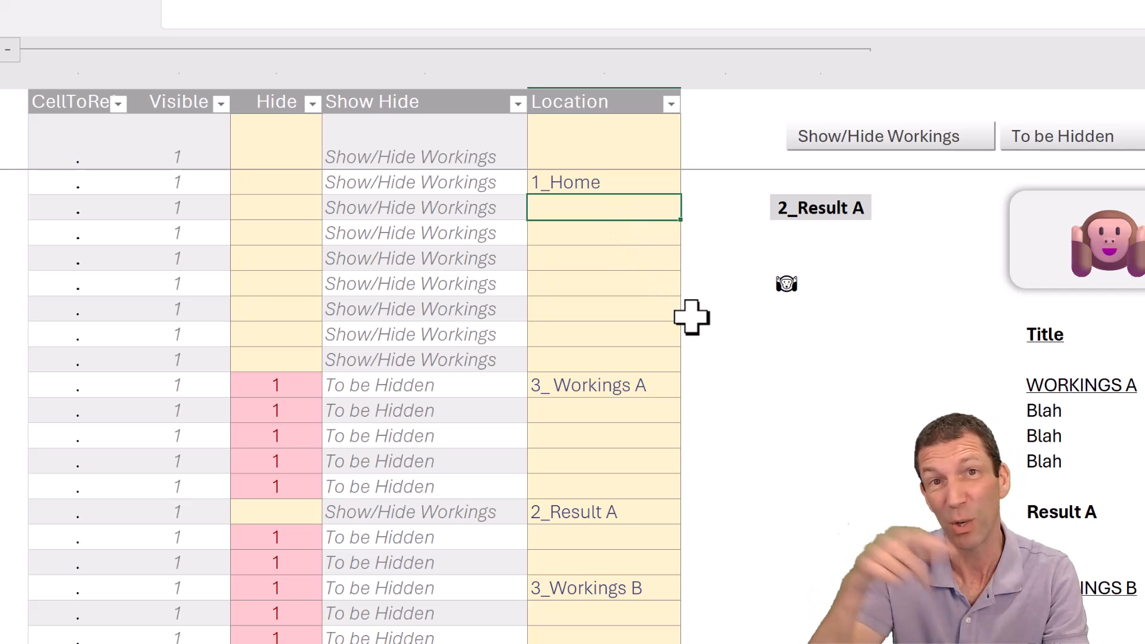
Load the control table into Power Query and remove all columns except Location.
scroll(591, 274, down, 1)
click(582, 266)
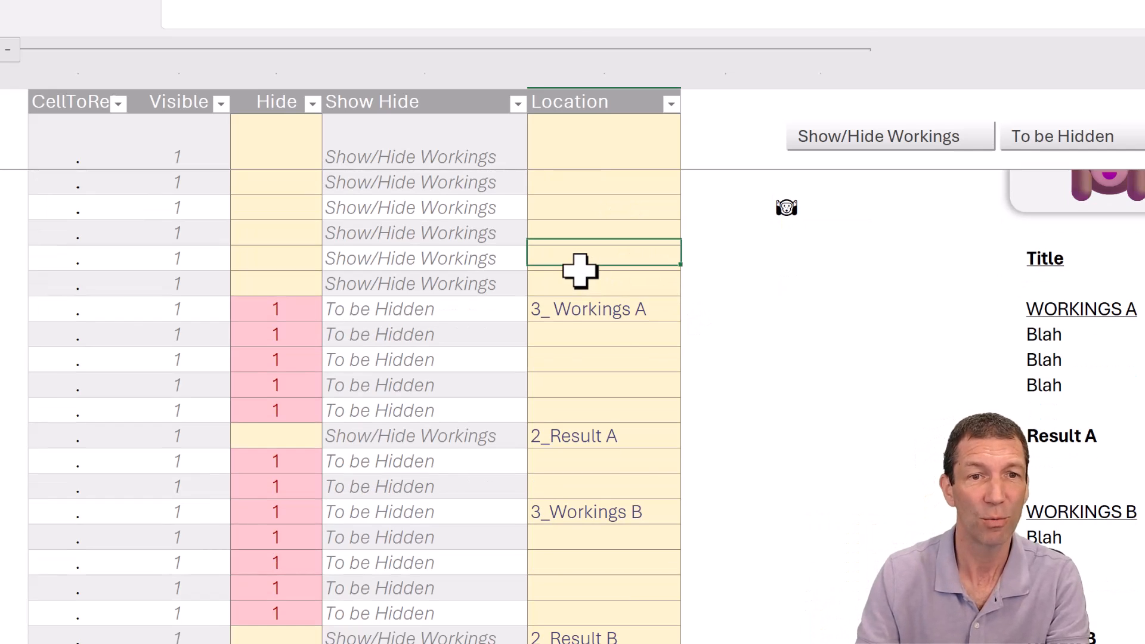
right_click(582, 266)
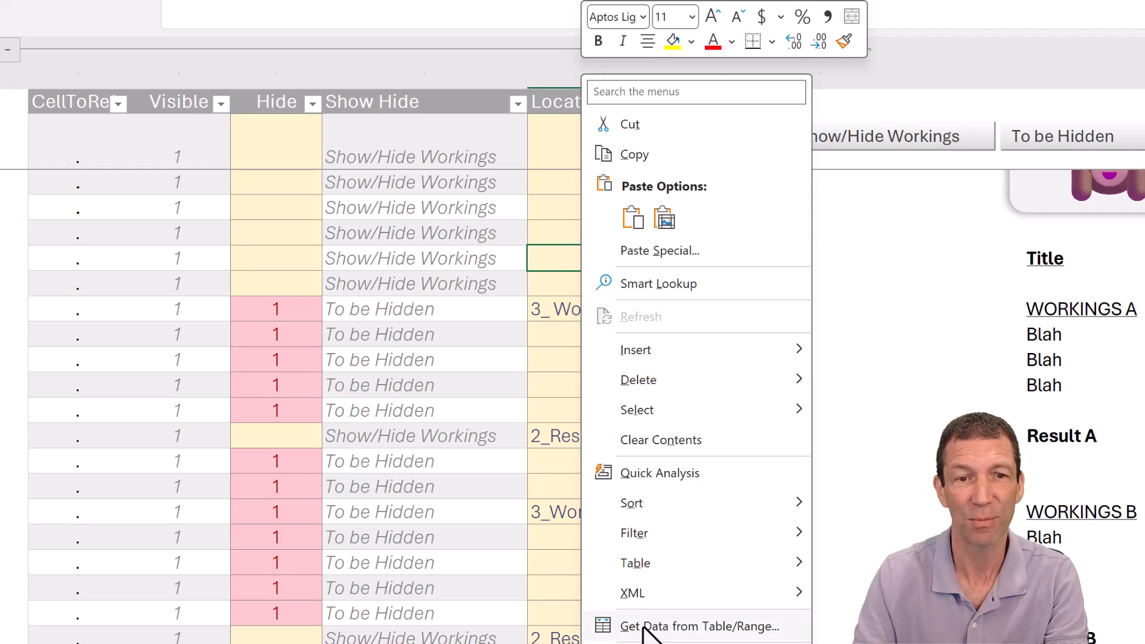
click(614, 626)
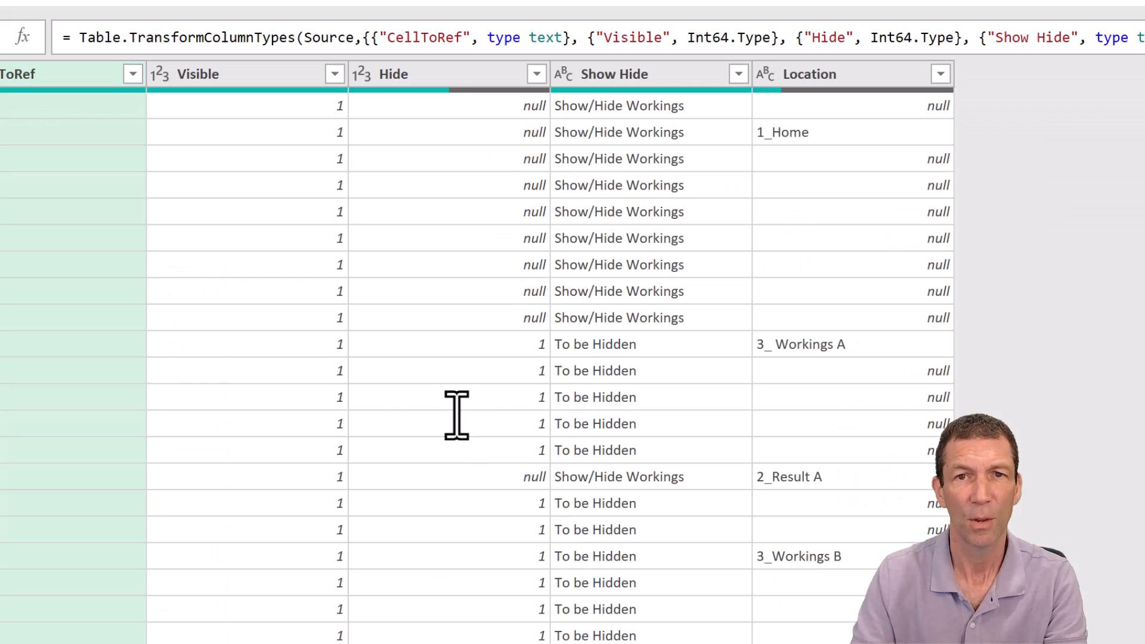
right_click(841, 71)
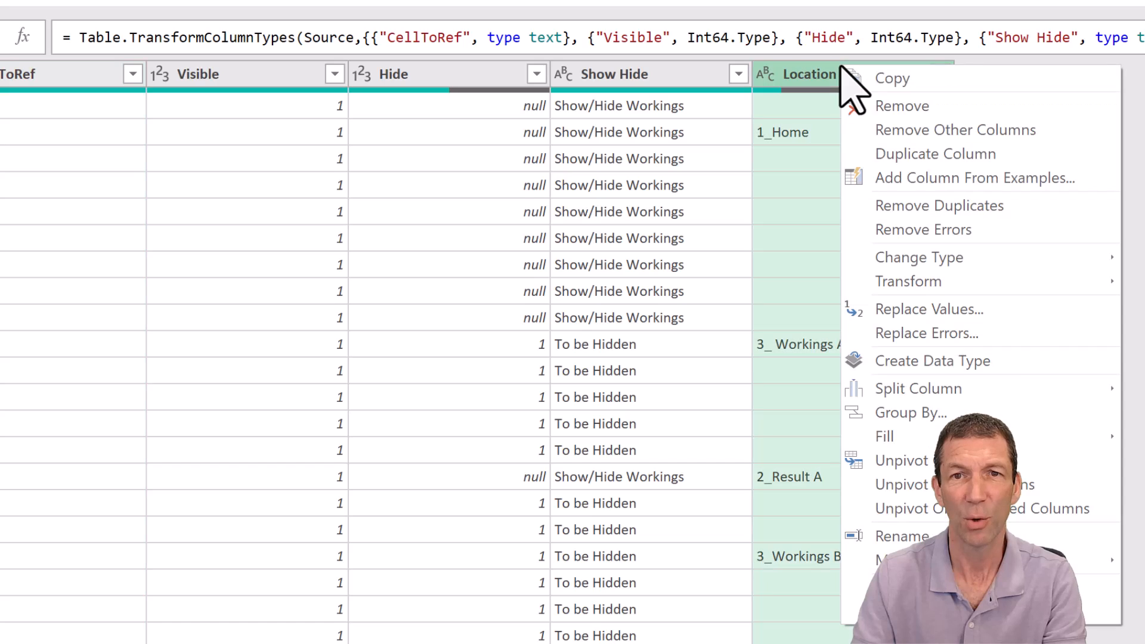
click(906, 130)
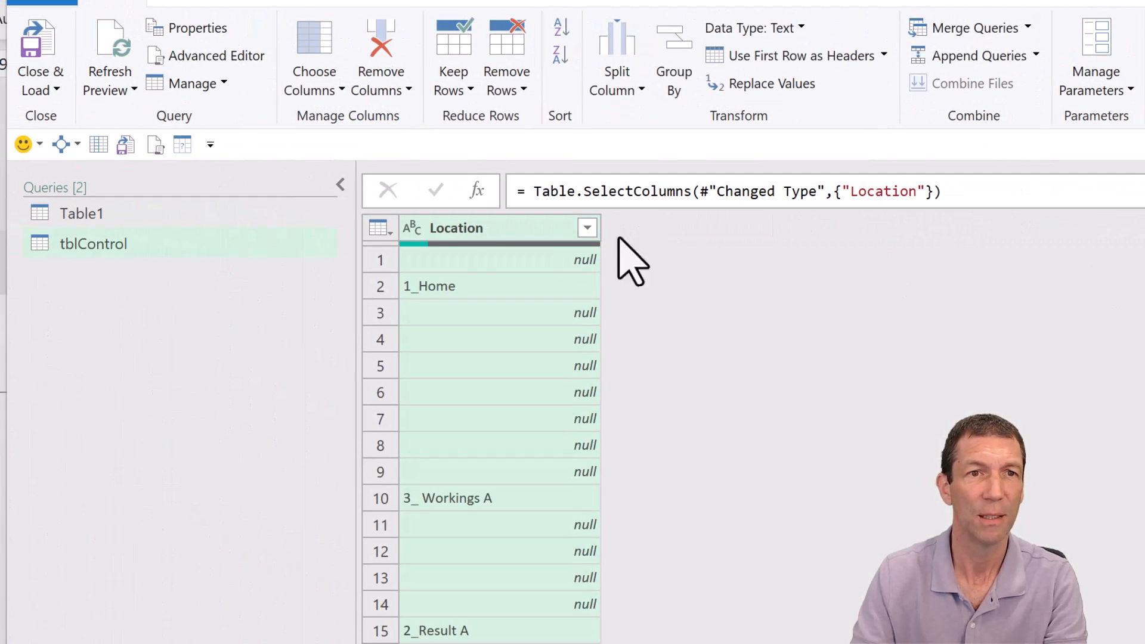
Filter the null rows out of the Location column in the tblControl query.
right_click(414, 213)
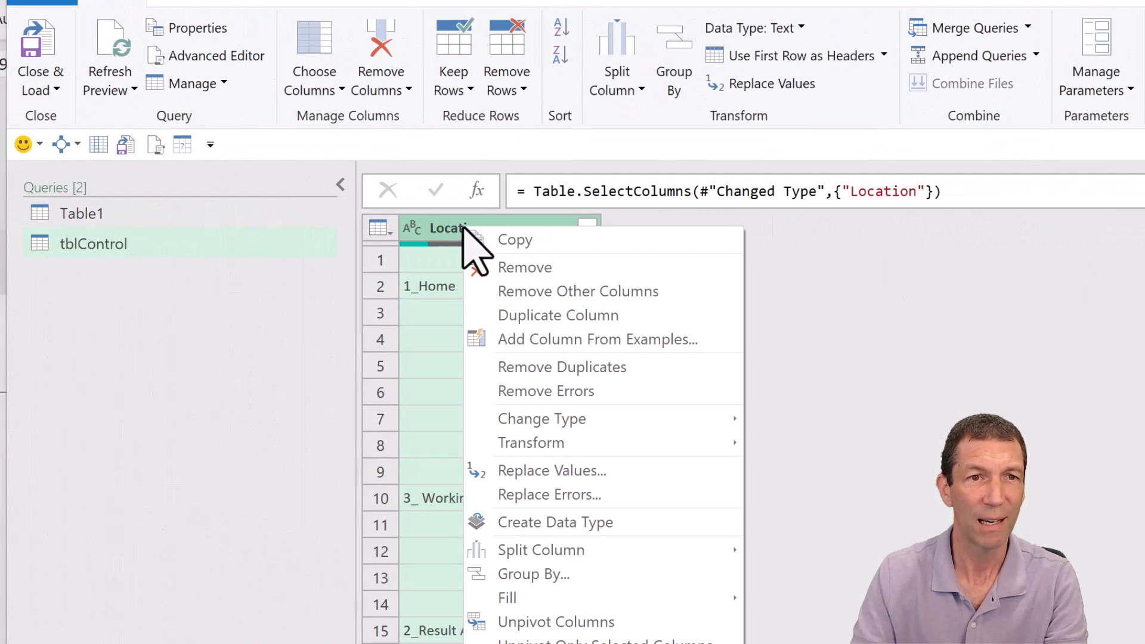
click(612, 224)
click(587, 227)
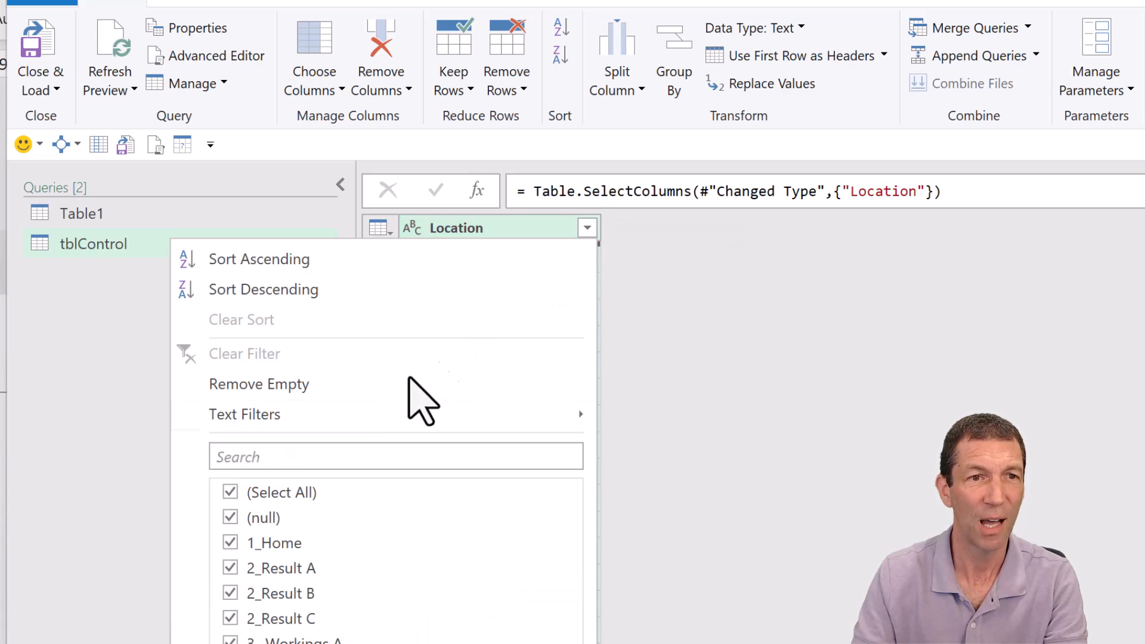
click(244, 517)
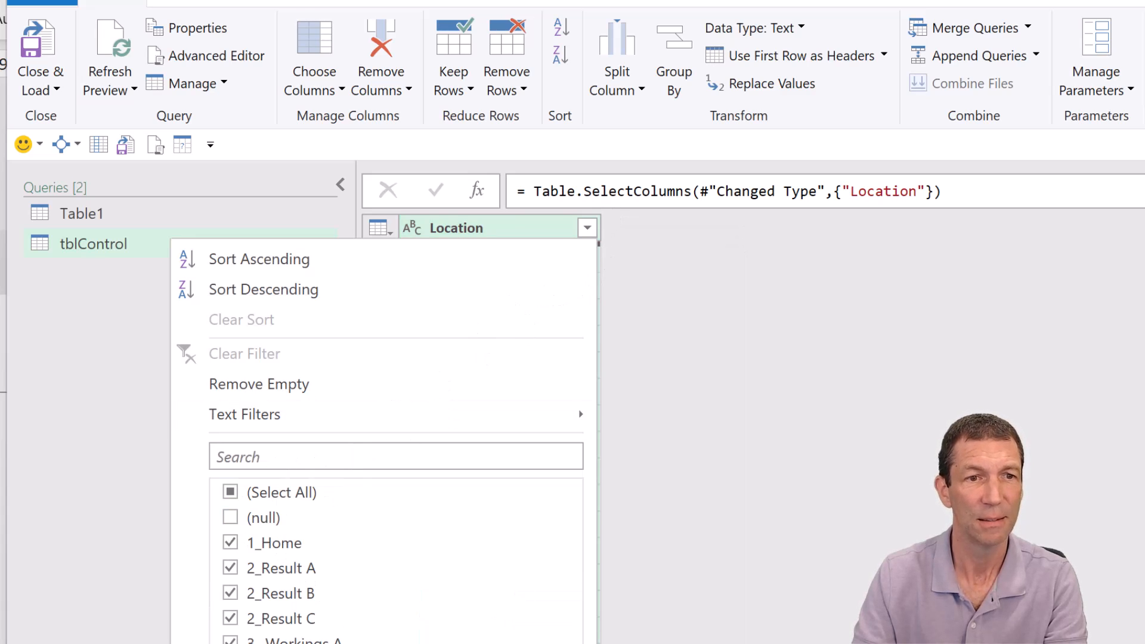
key(Return)
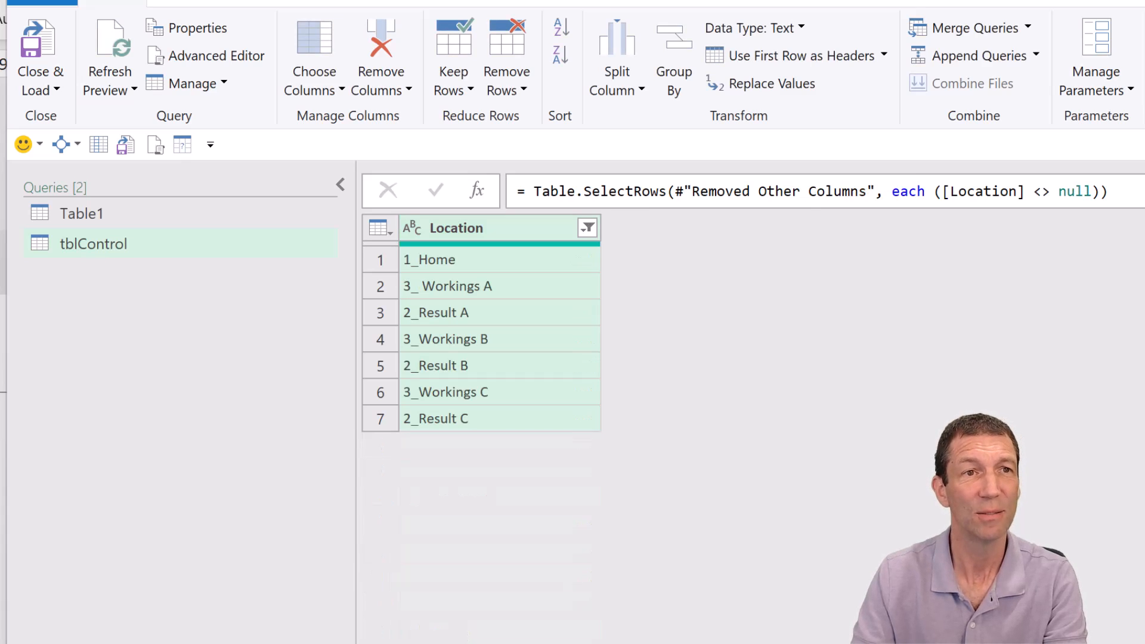
Try to load the filtered locations as a table on a new worksheet, cancelling the import.
click(41, 89)
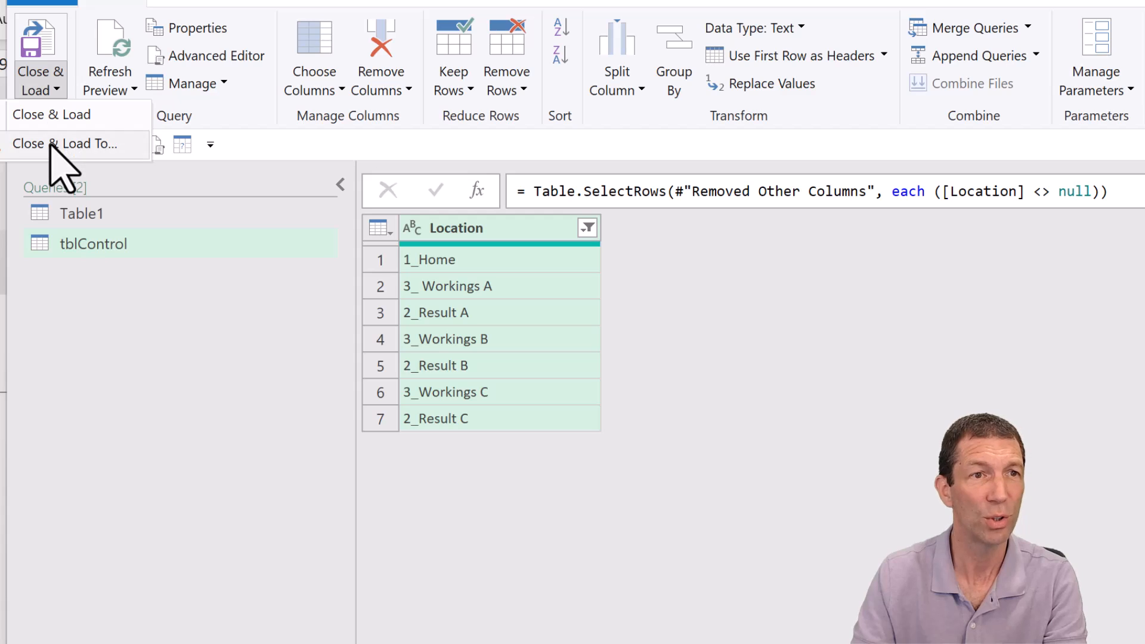
click(51, 145)
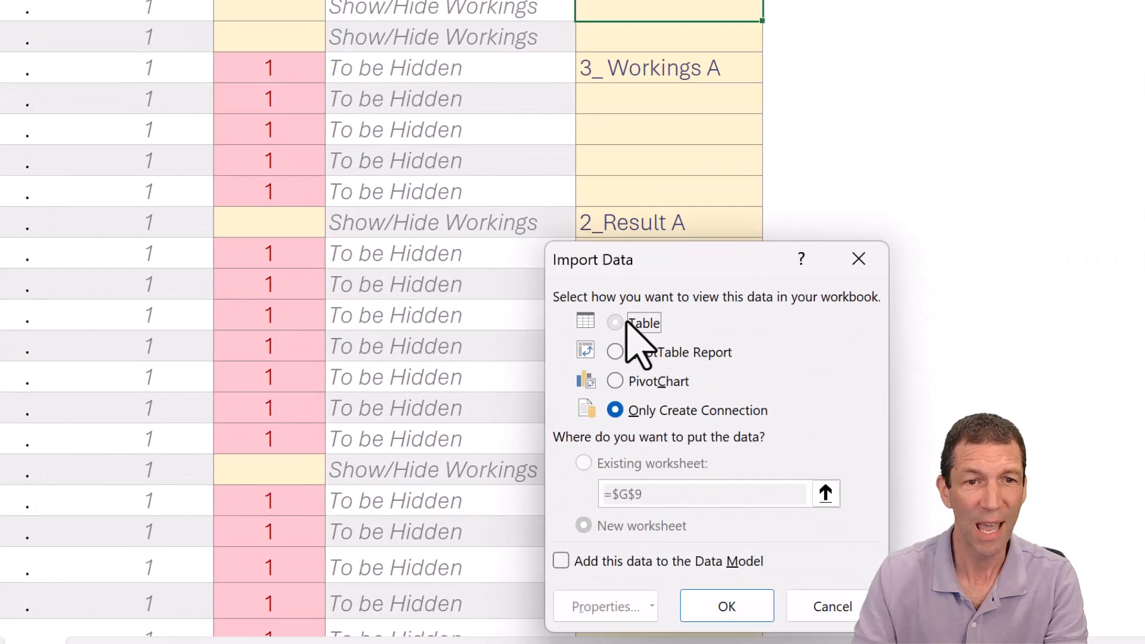
click(626, 323)
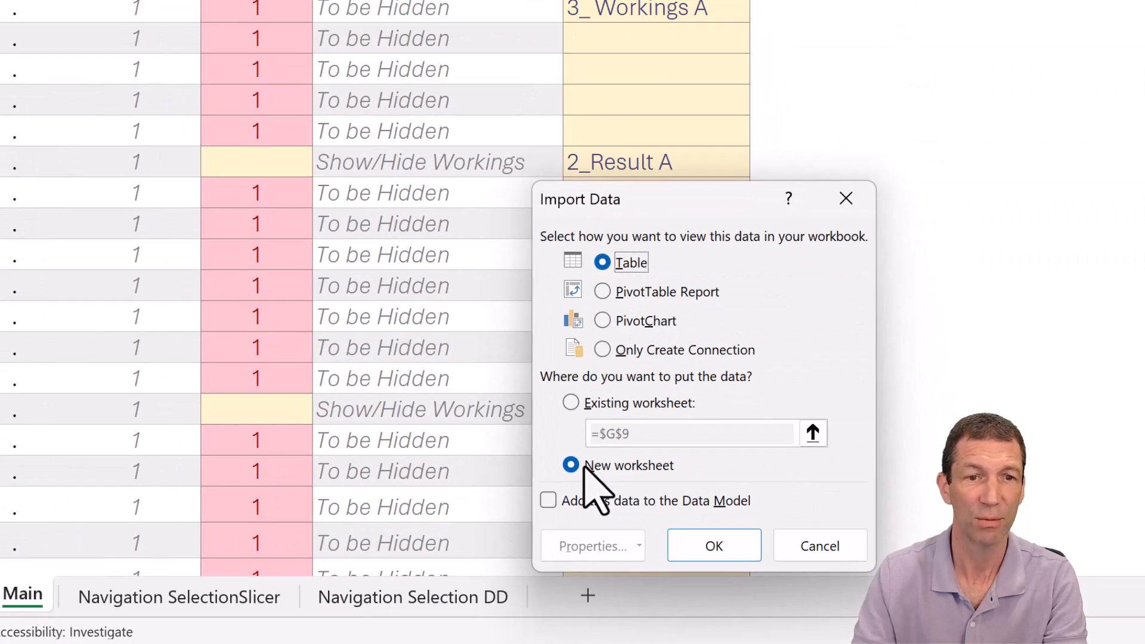
click(826, 552)
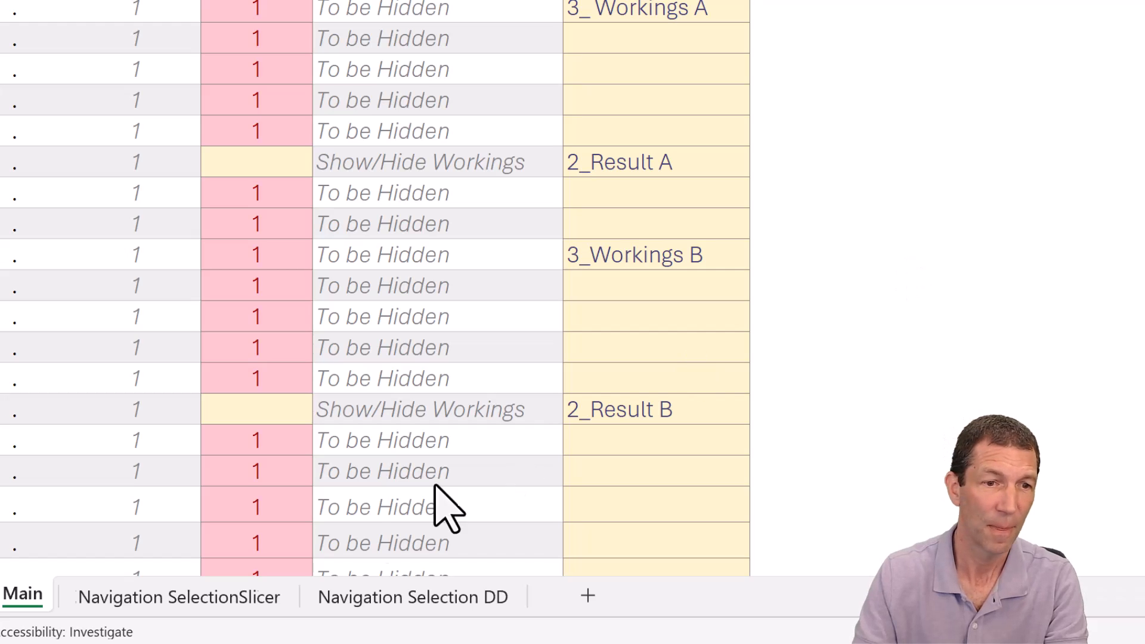
Open the Navigation SelectionSlicer sheet and clear the Location slicer so the table shows every location.
click(156, 601)
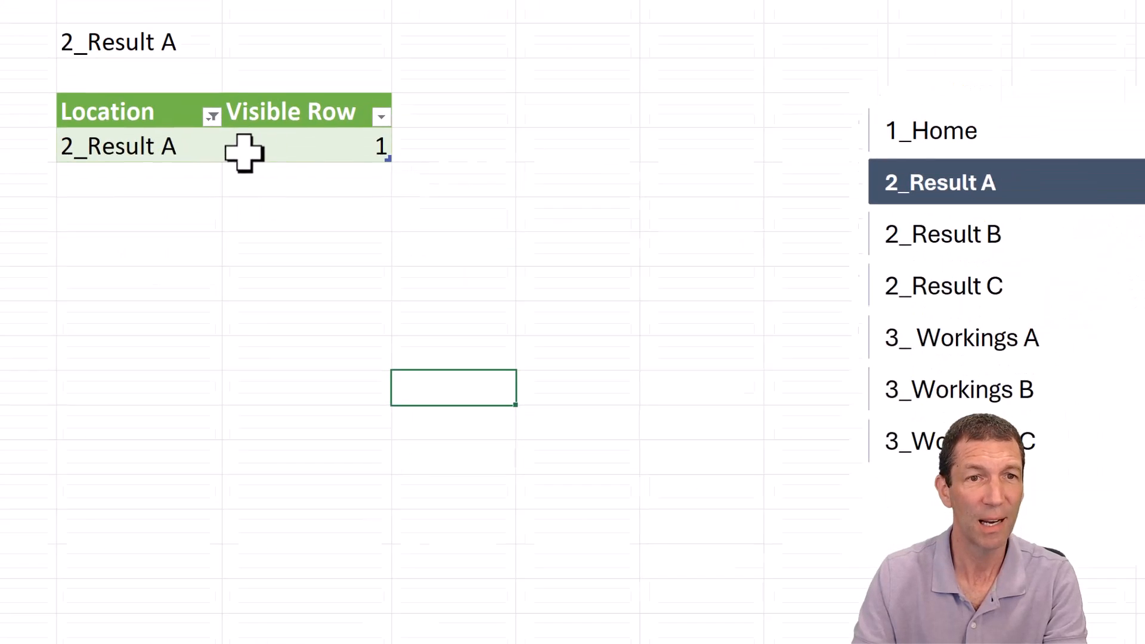
click(220, 206)
click(941, 191)
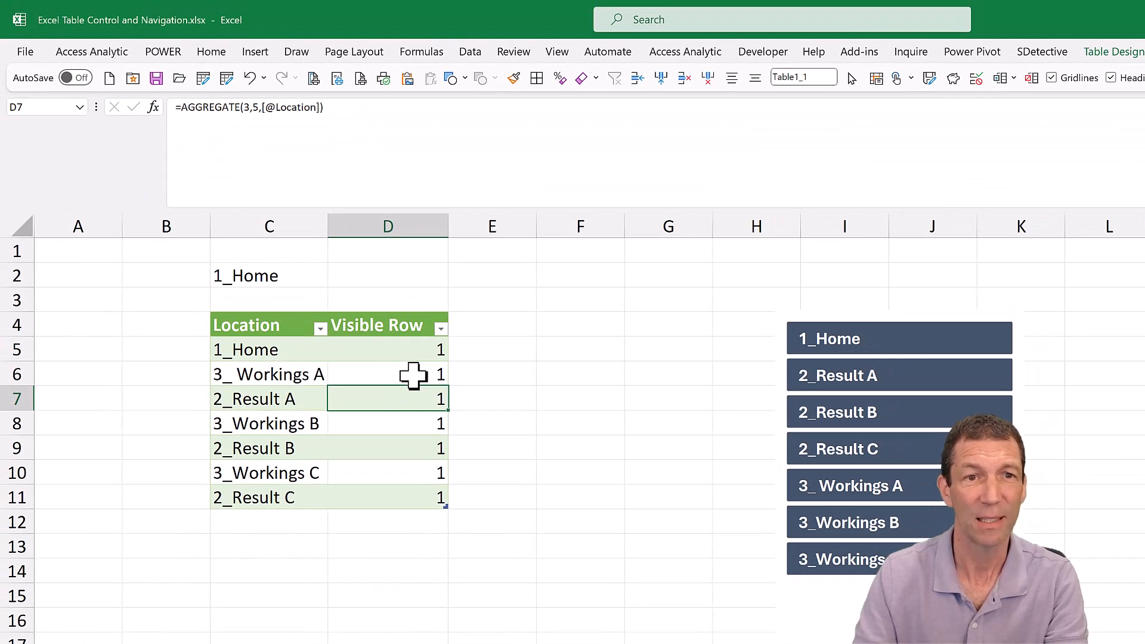
View the fields available for inserting a slicer on the location table, then cancel without adding one.
click(1112, 53)
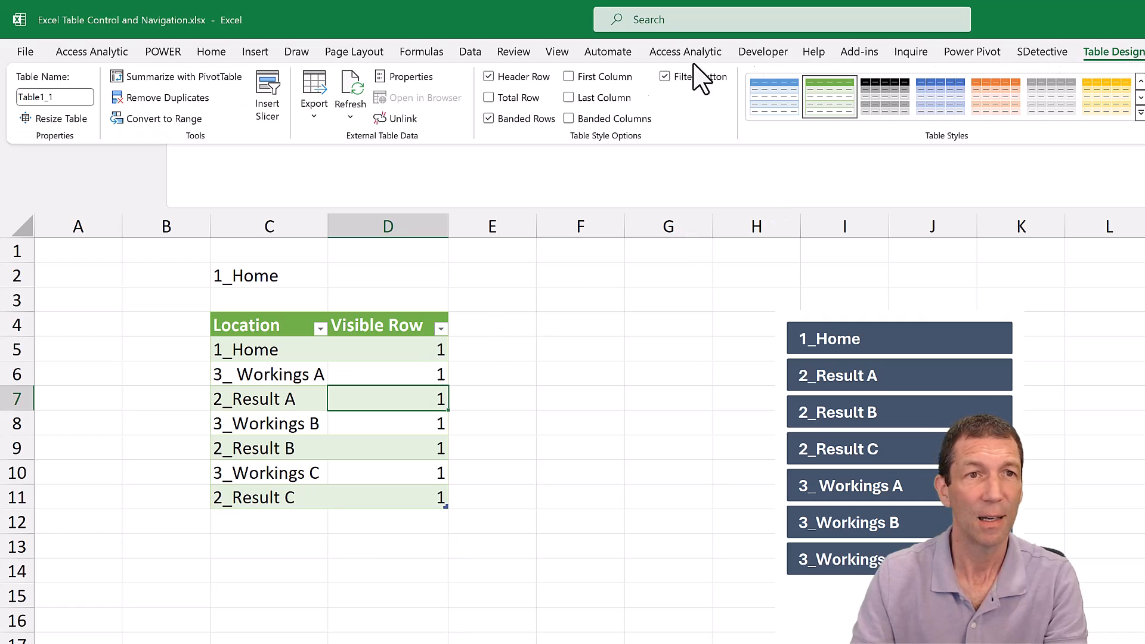
click(264, 90)
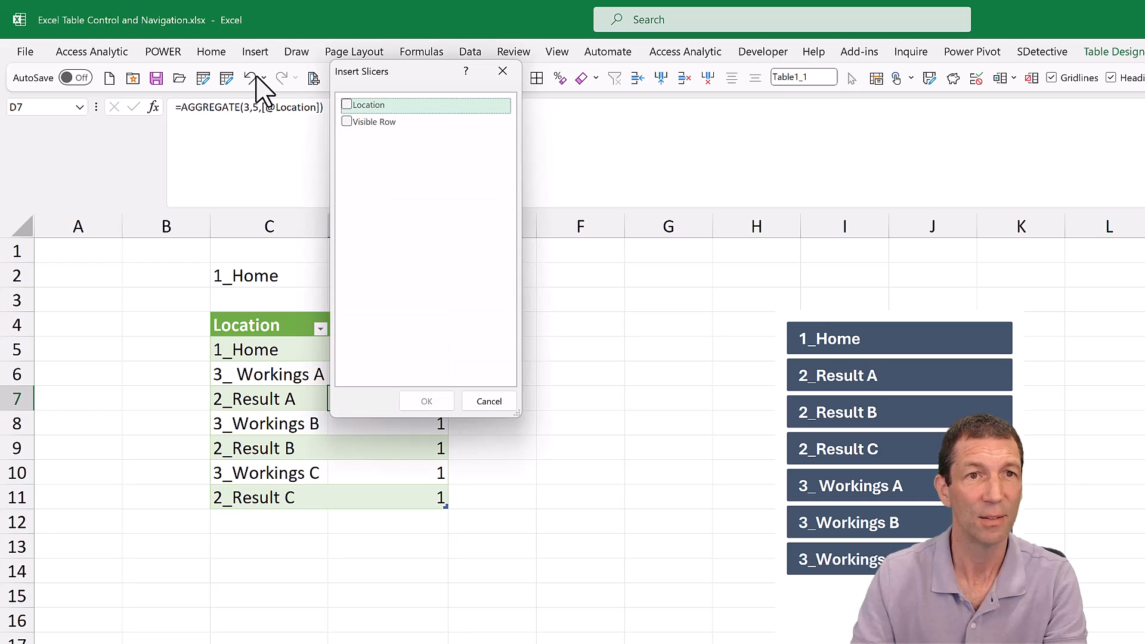
click(501, 401)
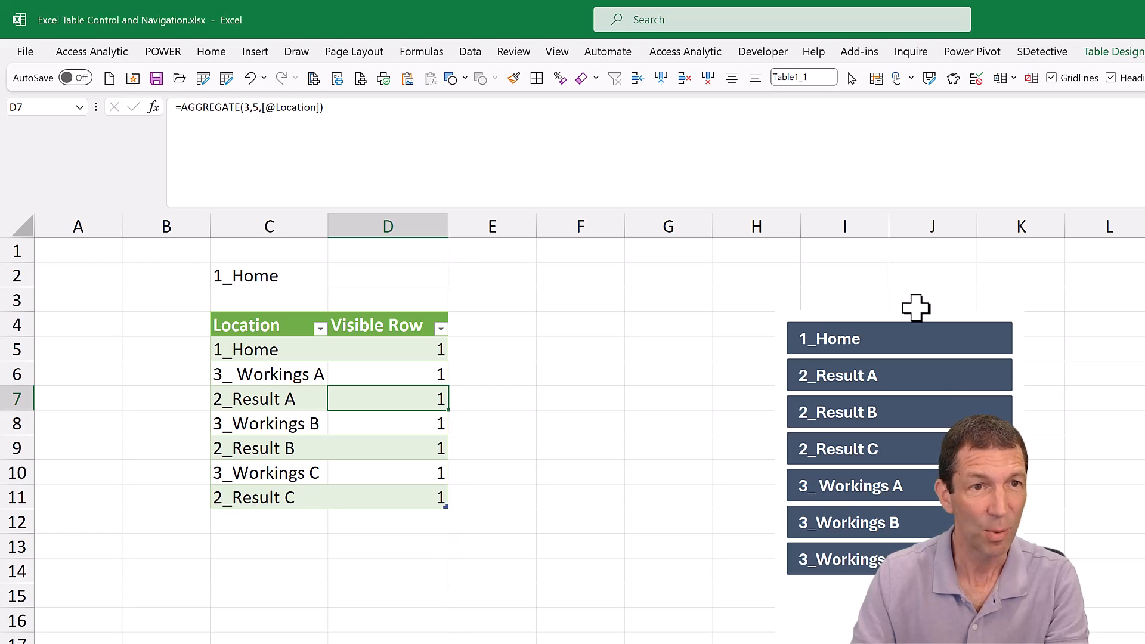
Filter the location table to 2_Result A with its existing slicer.
click(856, 395)
click(849, 379)
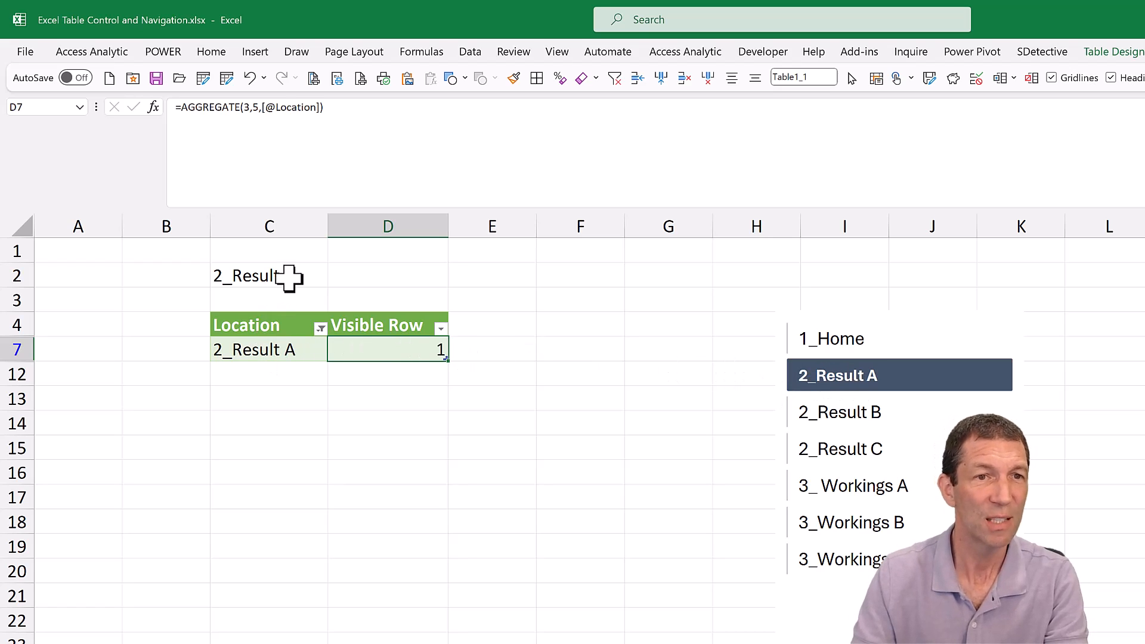
Examine the XLOOKUP formula in C2 and the AGGREGATE formula in the Visible Row column, leaving both unchanged.
click(289, 277)
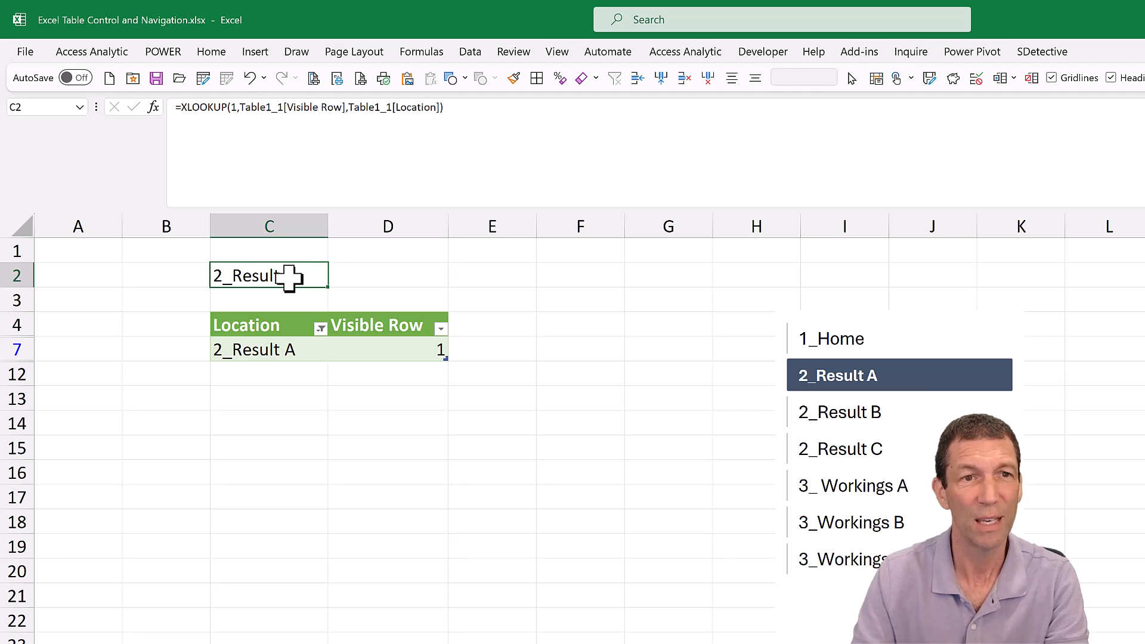
double_click(298, 271)
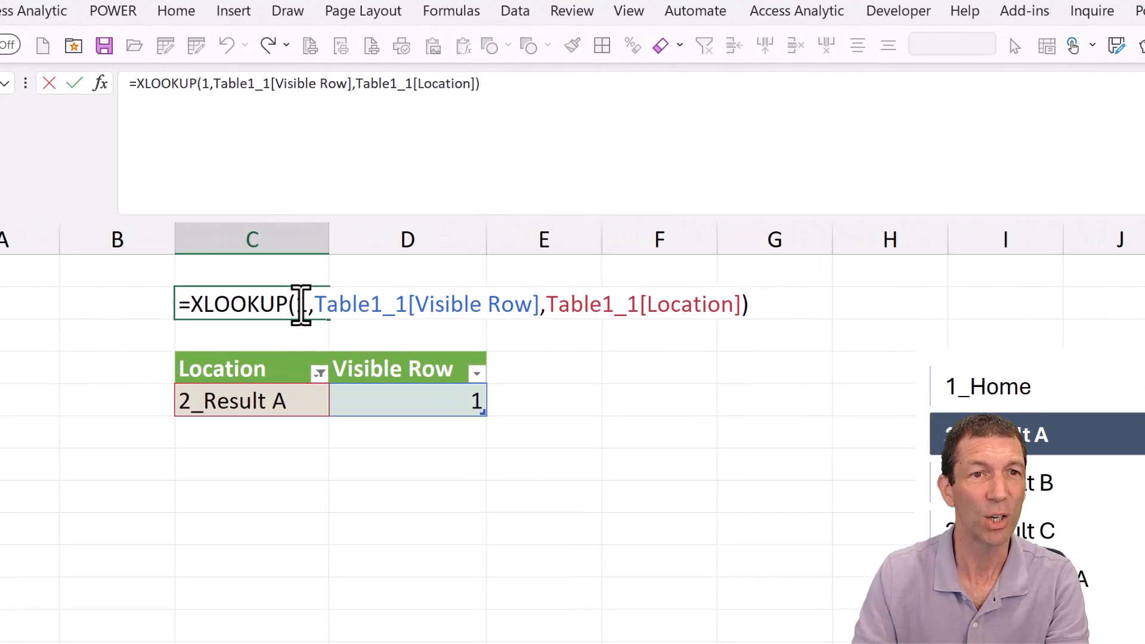
click(301, 304)
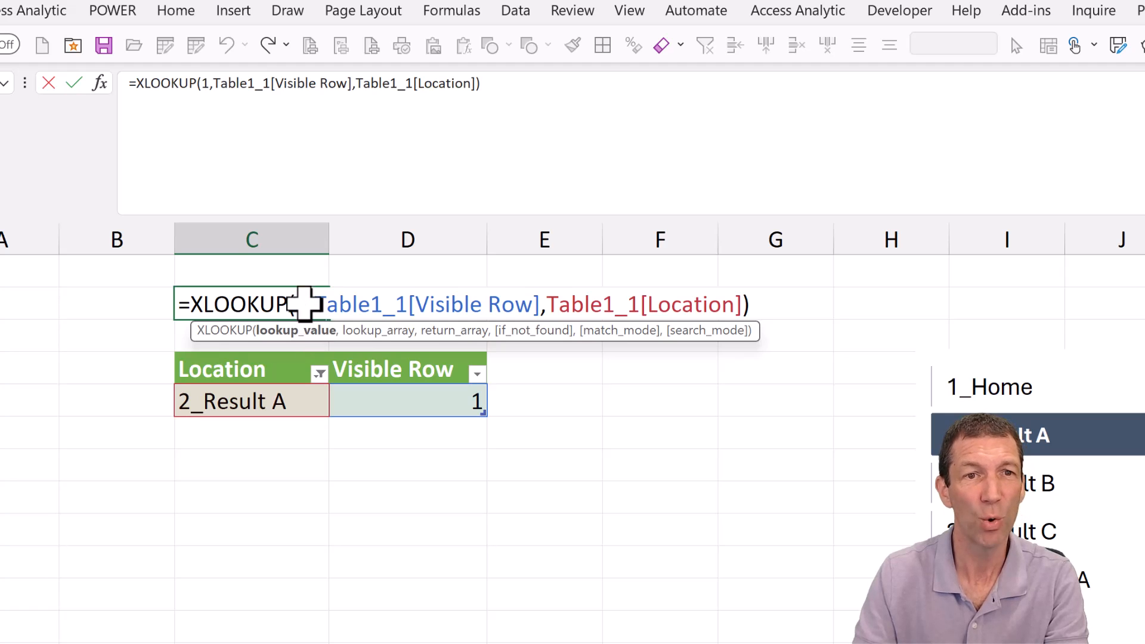
key(Escape)
click(429, 402)
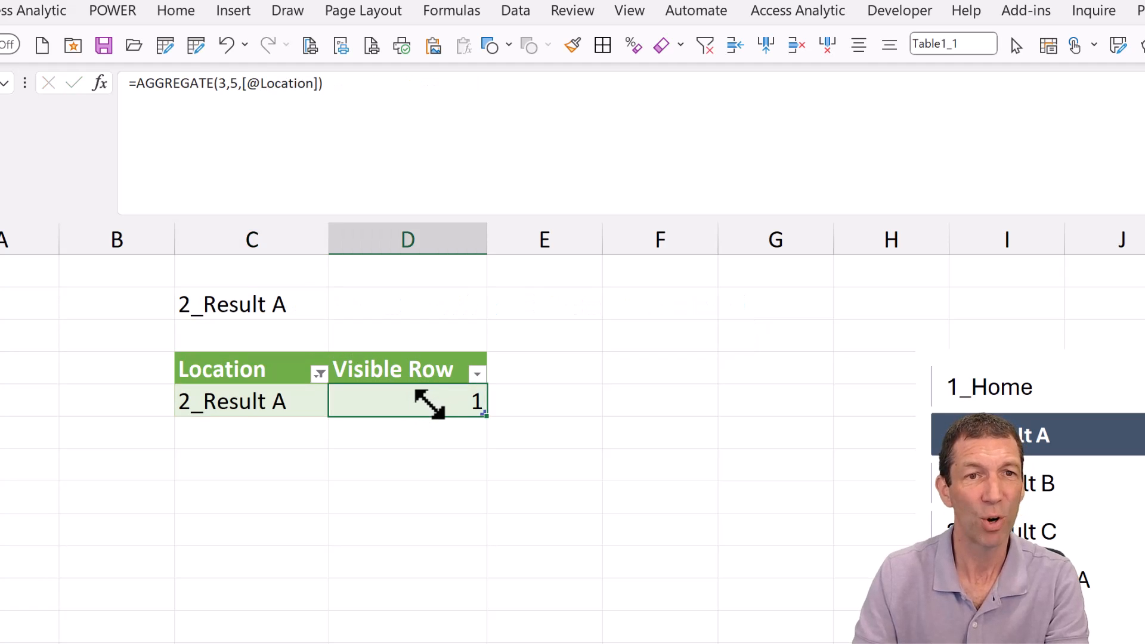
double_click(429, 401)
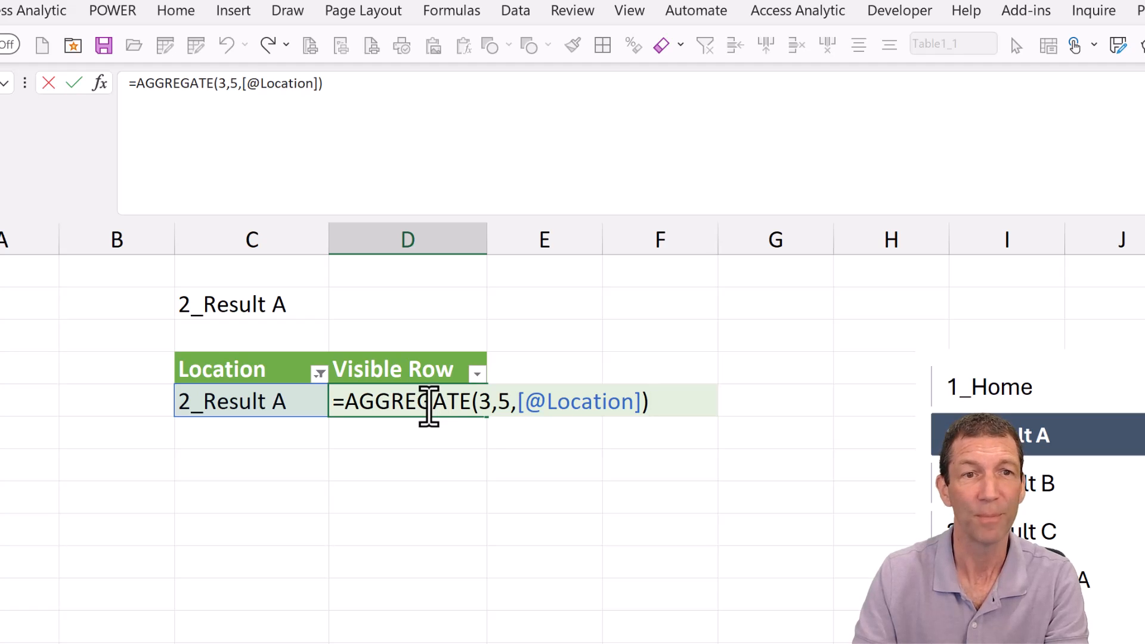
key(Escape)
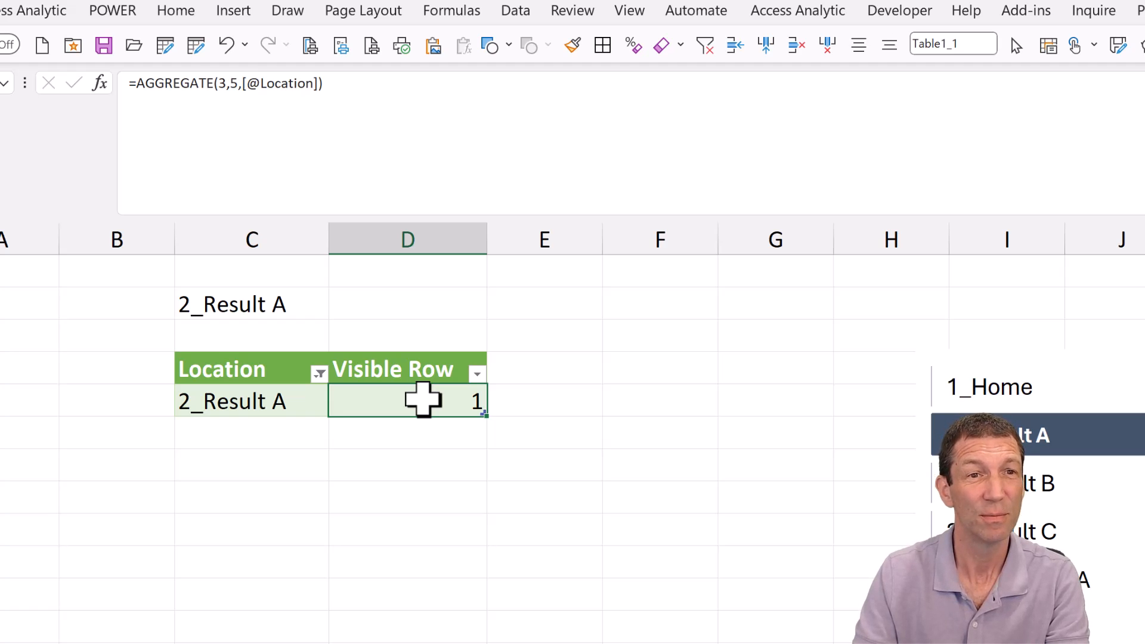
Show all locations by selecting every slicer item, and filter the location table back to 2_Result A.
click(1027, 401)
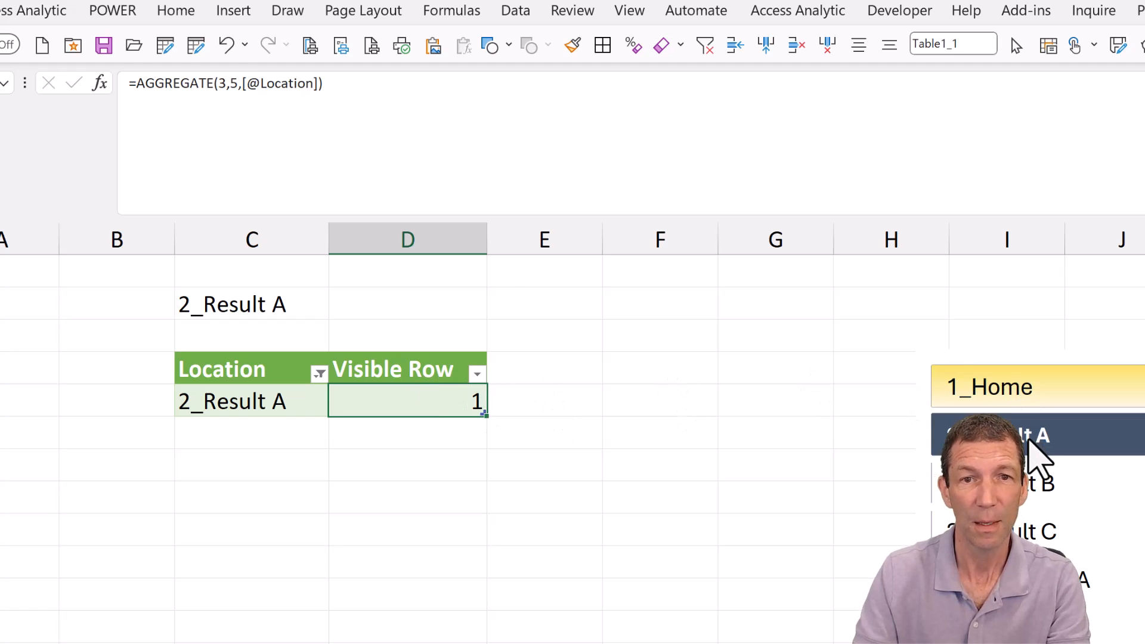
click(1028, 441)
drag(1027, 382, 1037, 642)
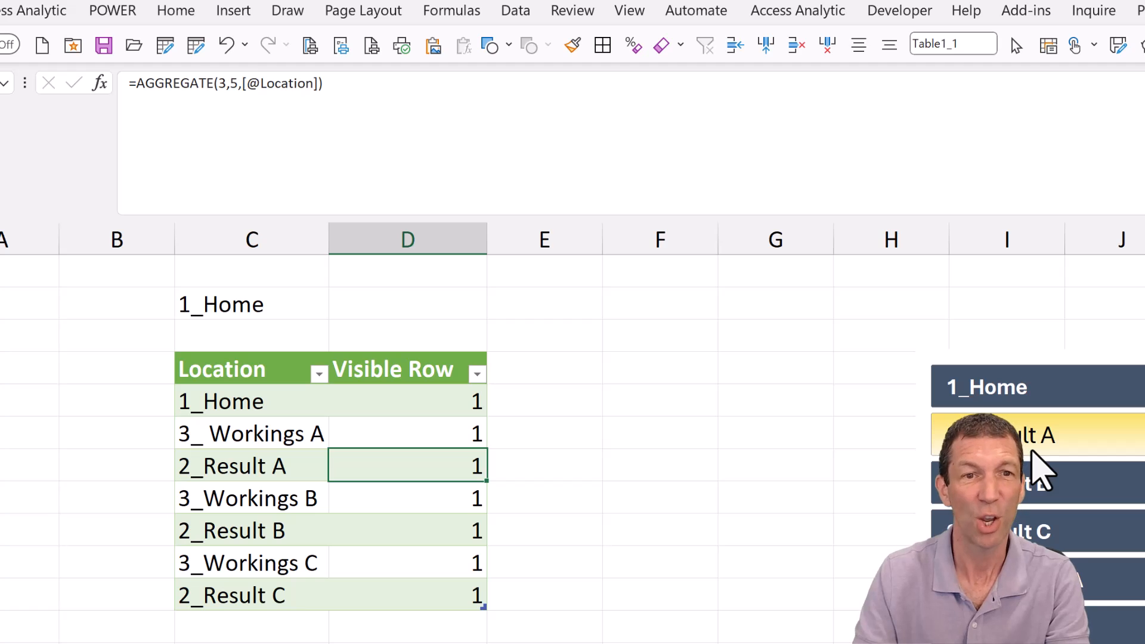
click(1032, 451)
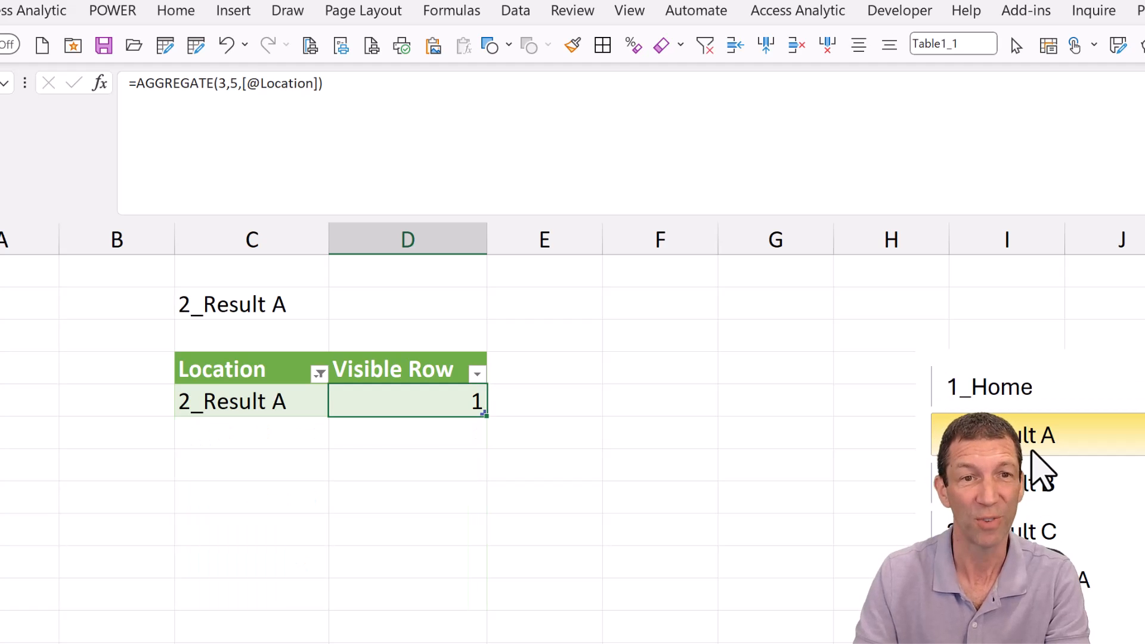
Trace the C2 lookup to its linked cell on the Main sheet and view that cell's drop-down list of locations.
click(266, 301)
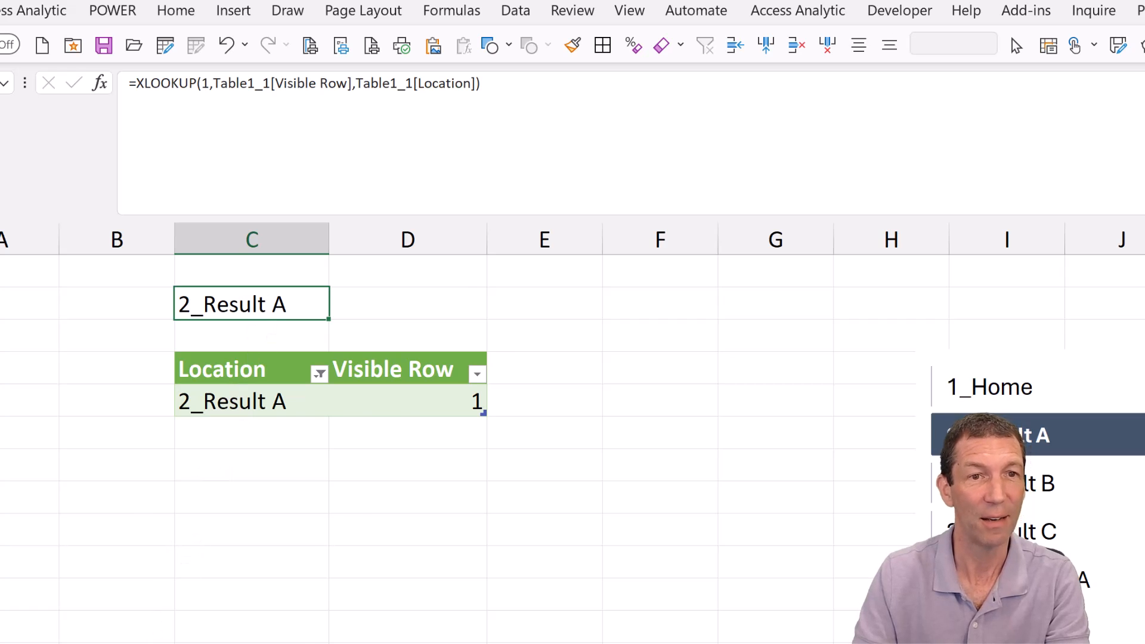
key(ctrl+Page_Up)
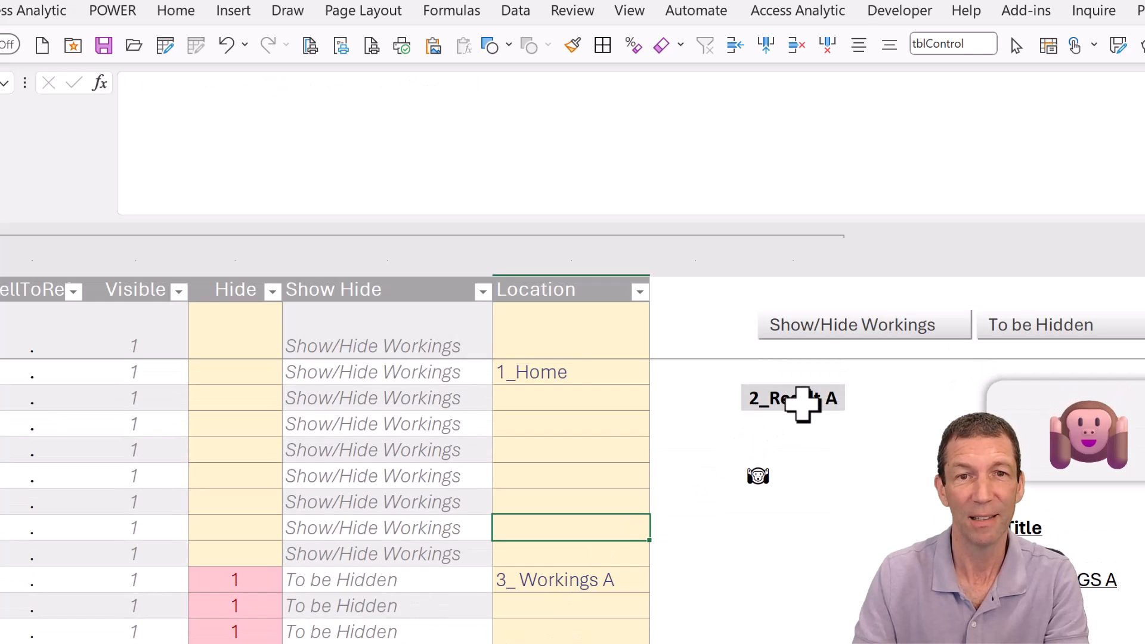
click(799, 399)
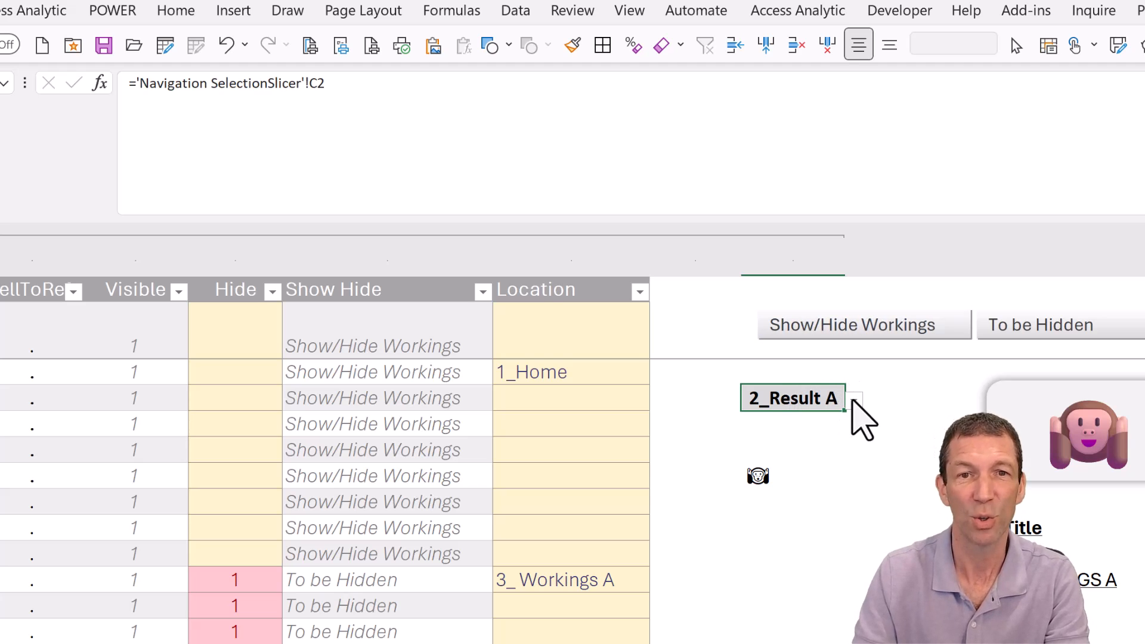
click(854, 399)
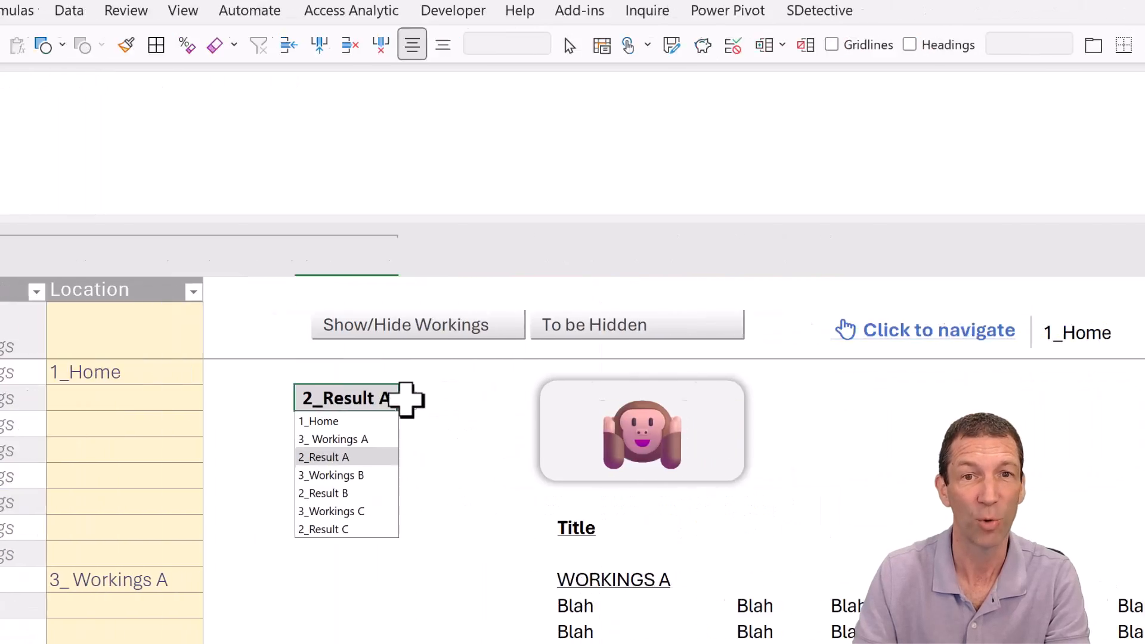
click(846, 399)
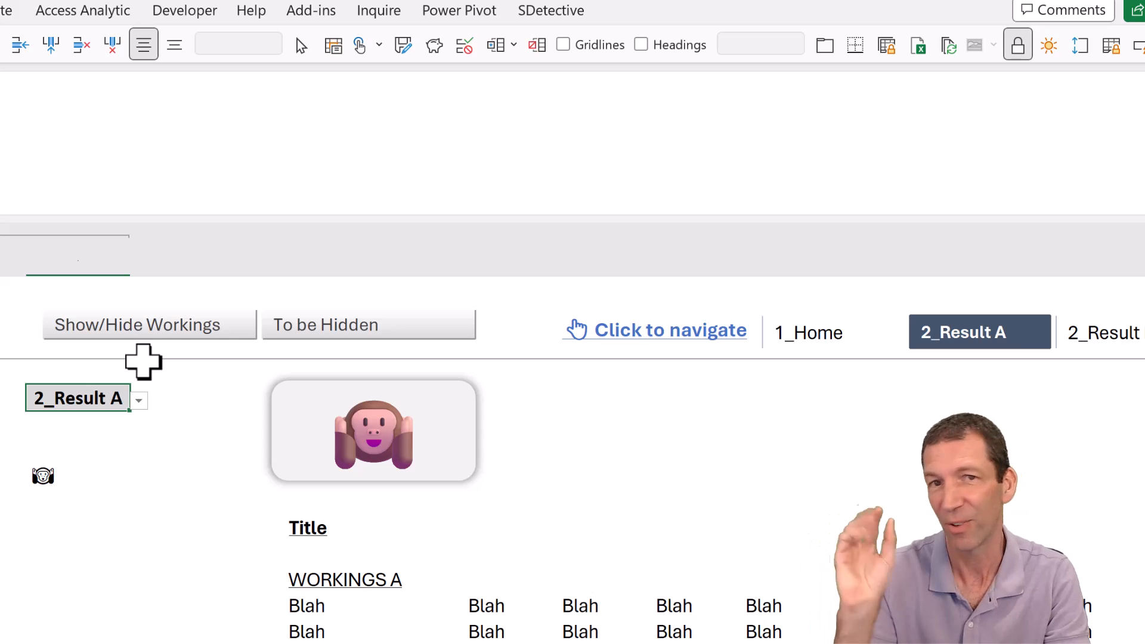
Choose 1_Home in the Main sheet's location slicer and follow the Click to navigate link.
click(806, 341)
click(593, 334)
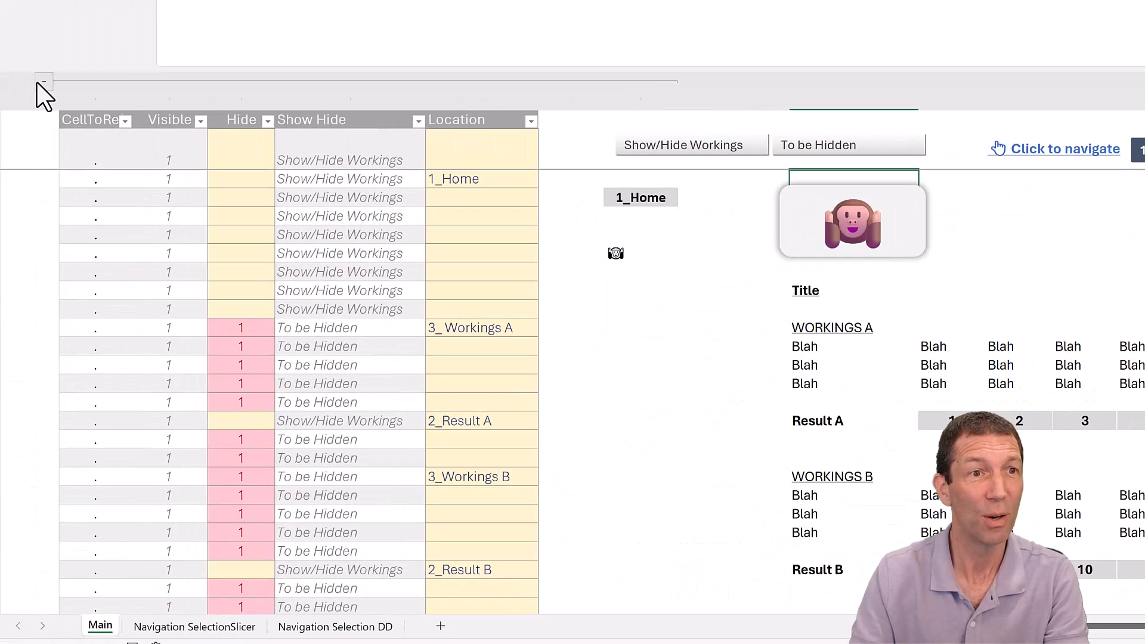
Collapse the grouped control table columns and move the monkey shape to just above the Title heading.
click(43, 81)
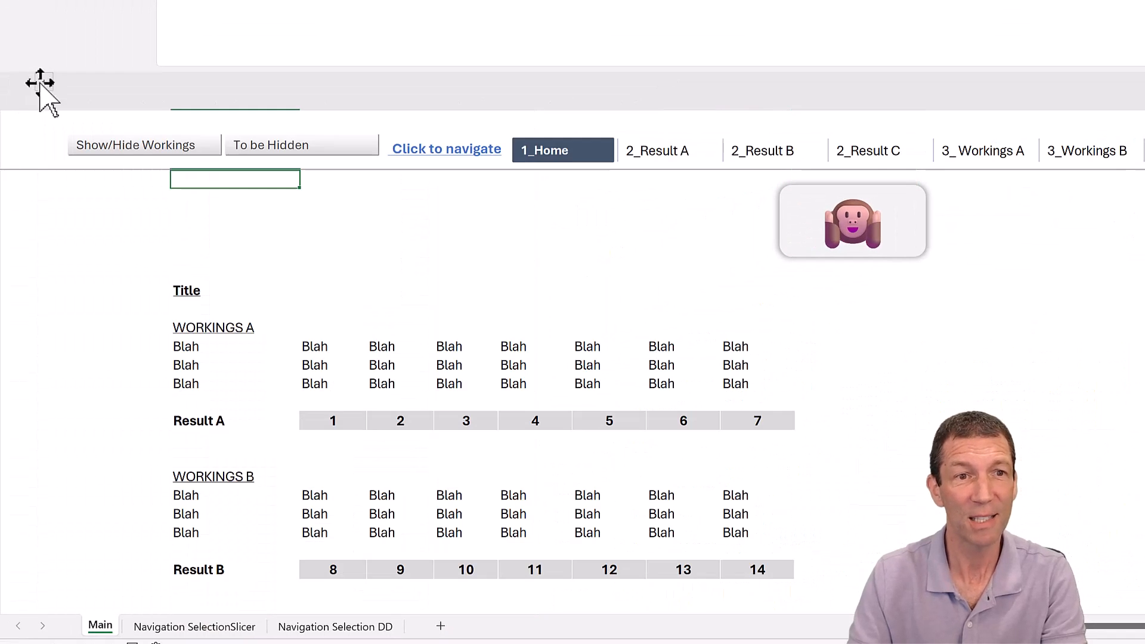
drag(846, 238, 223, 239)
Demonstrate the show/hide slicer by filtering to Show/Hide Workings and to To be Hidden, restoring all rows after each.
click(171, 148)
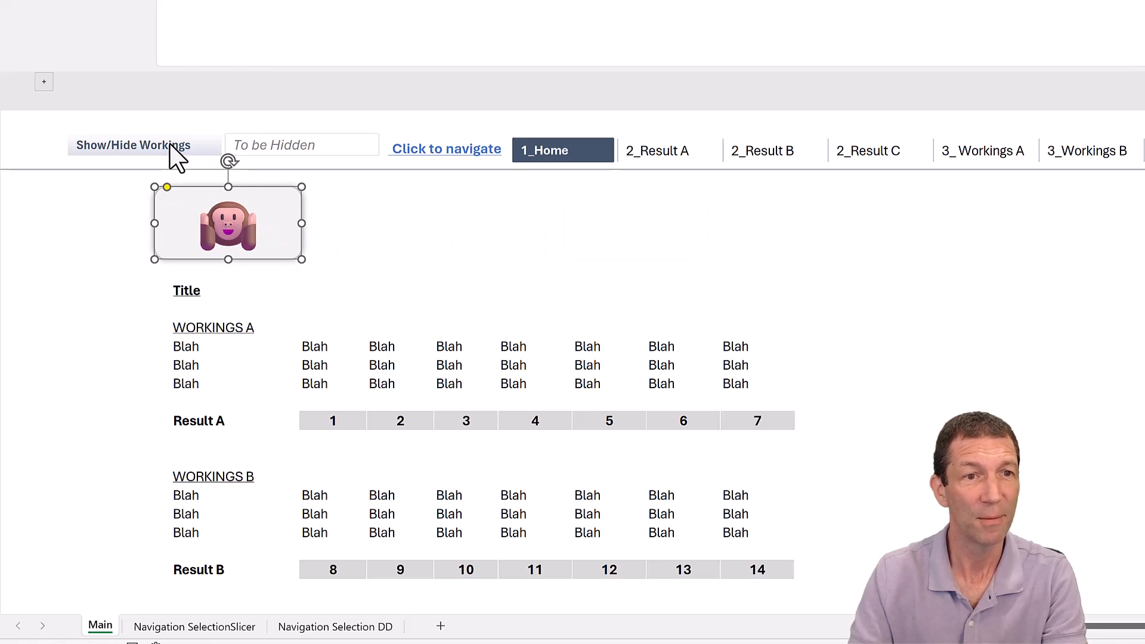
click(173, 156)
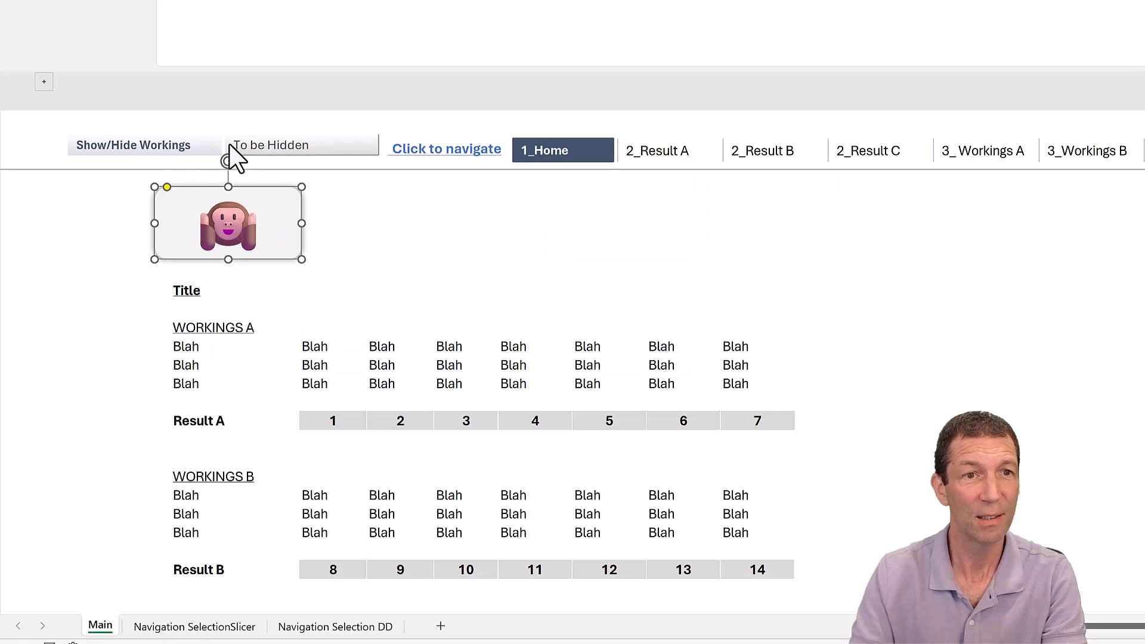
click(298, 159)
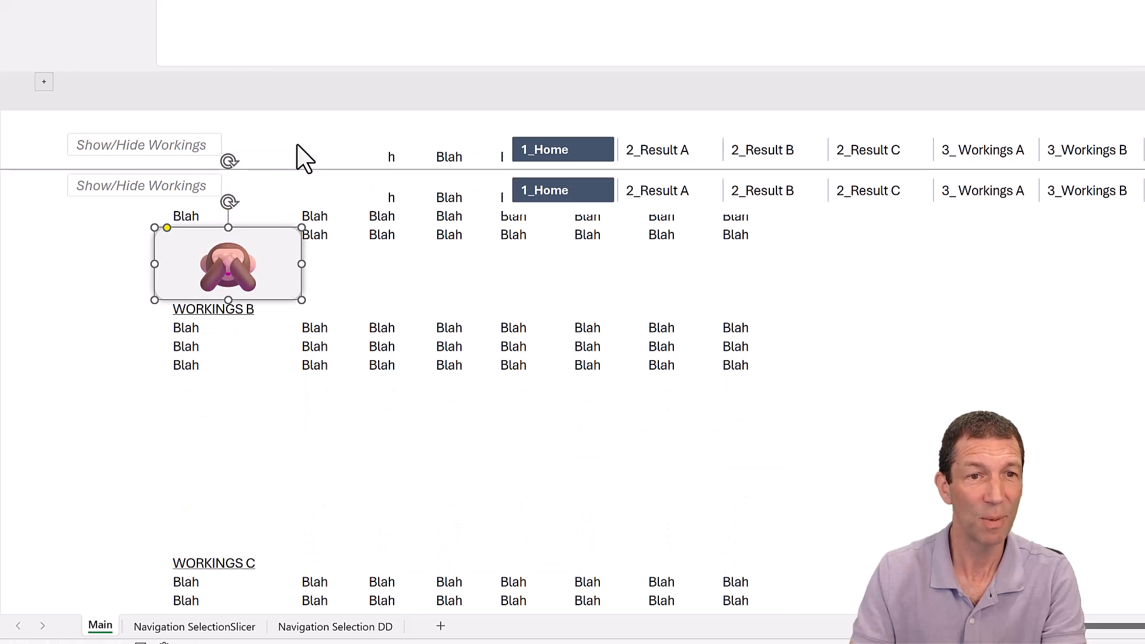
click(180, 150)
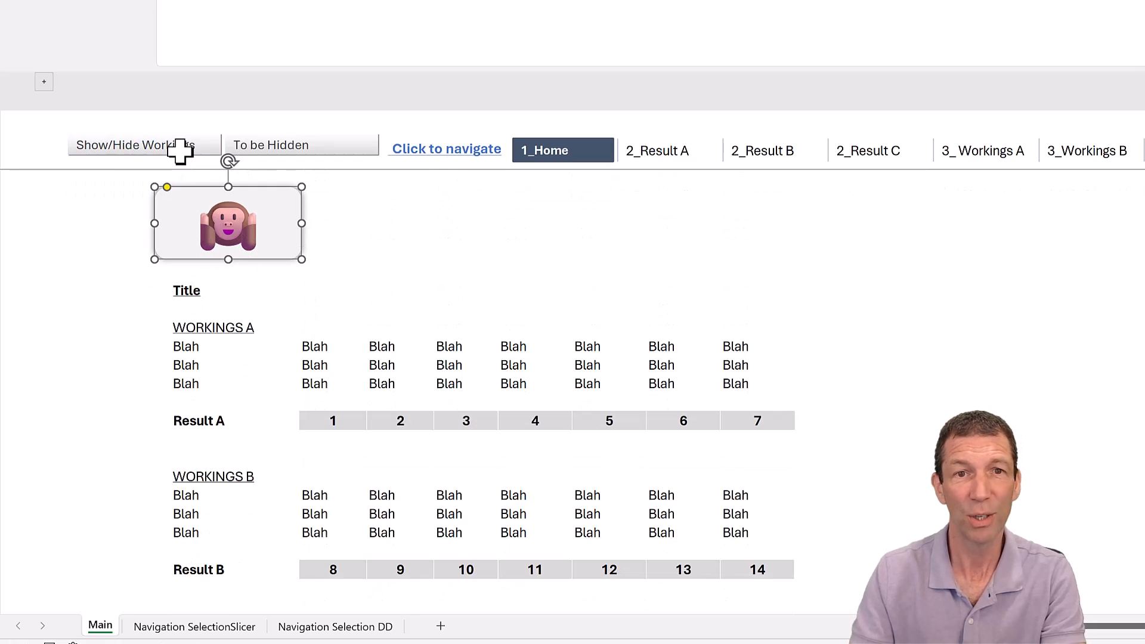
Navigate to the 2_Result A section and on to 2_Result C using the location slicer and the Click to navigate link.
click(692, 156)
click(397, 153)
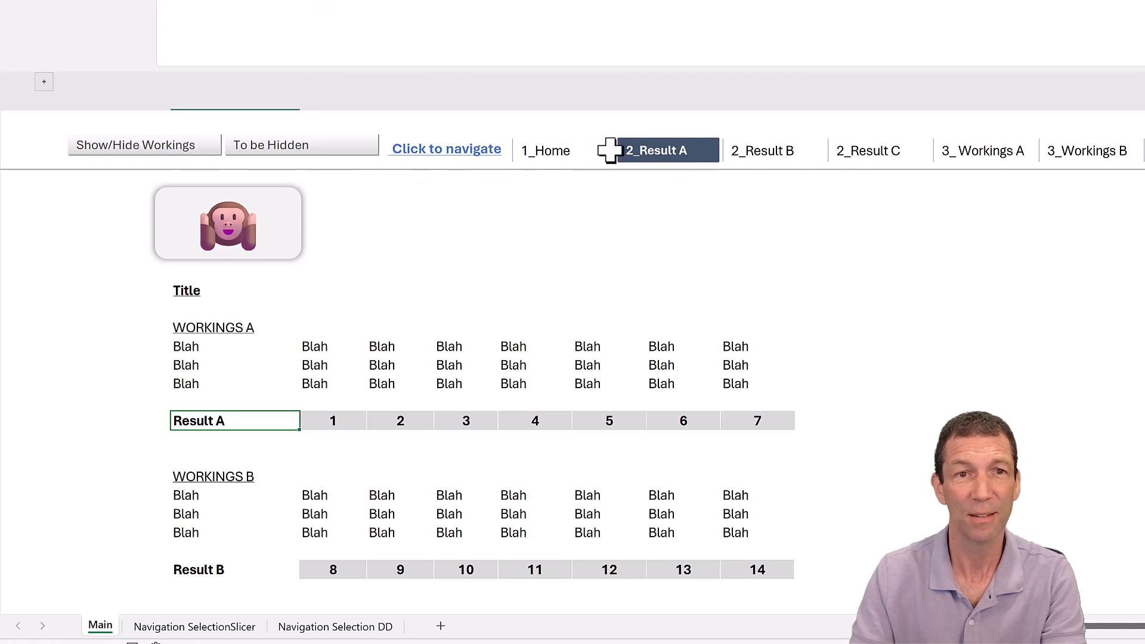
click(850, 162)
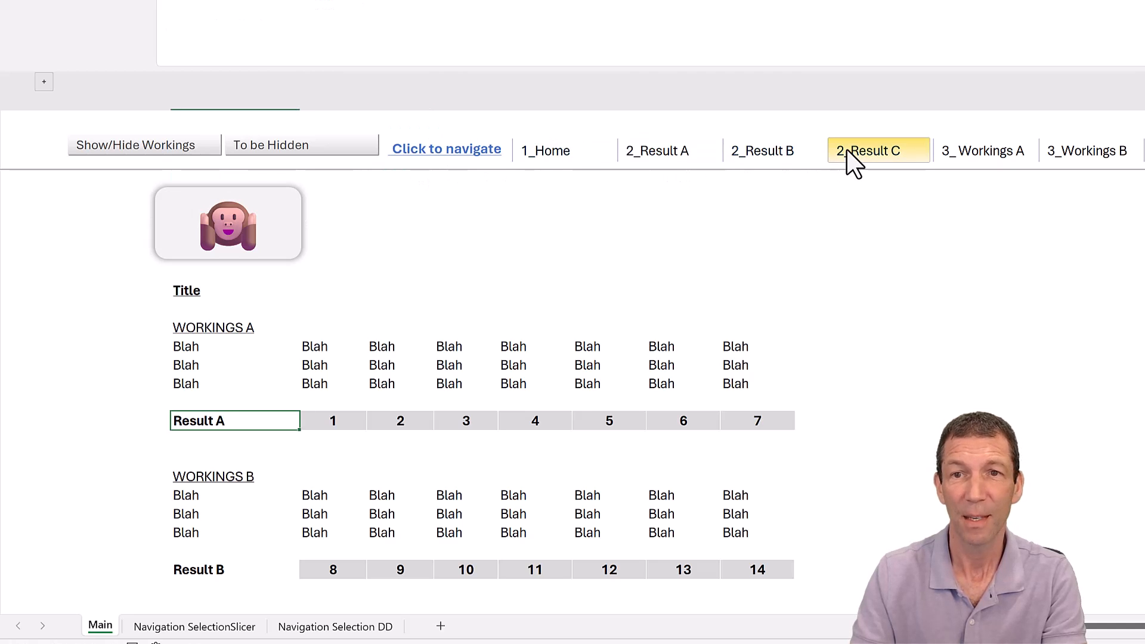
click(411, 152)
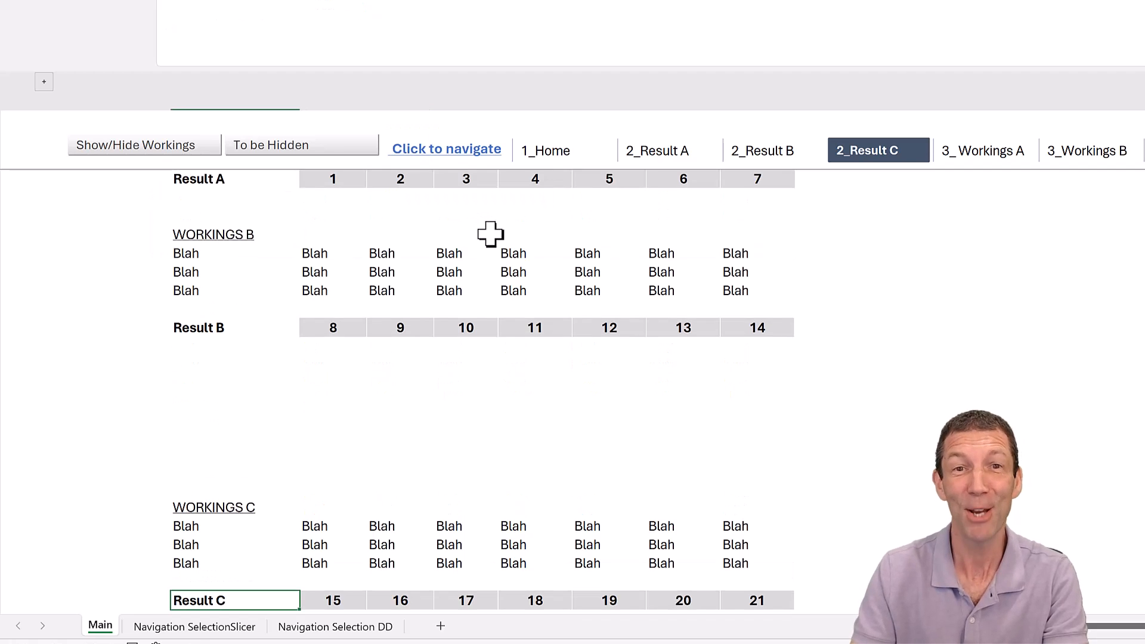
scroll(490, 234, up, 4)
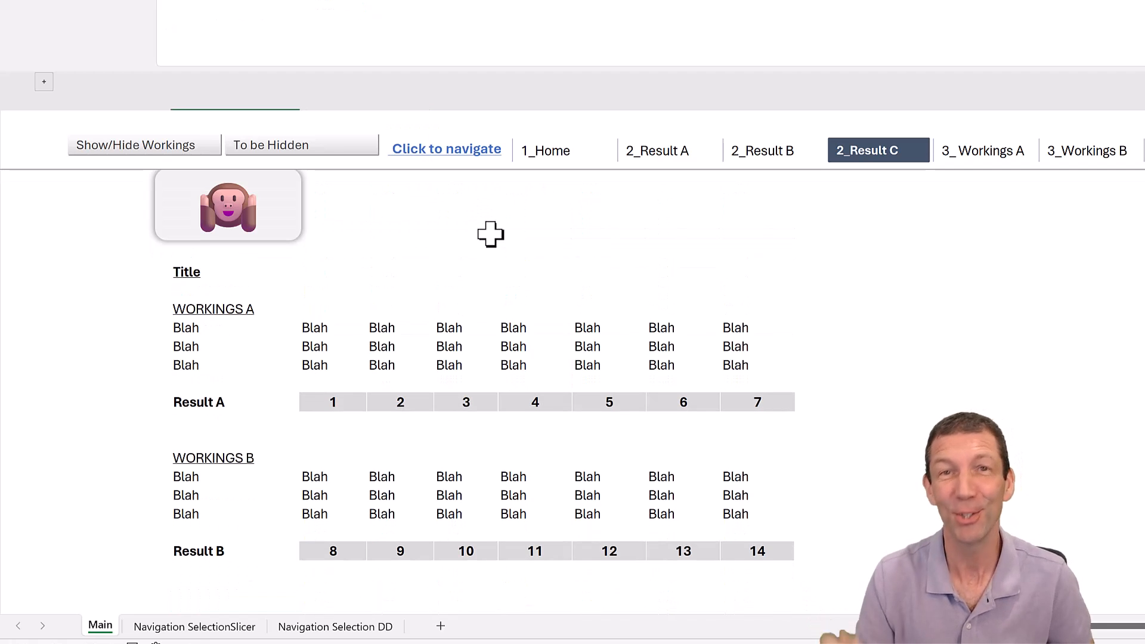